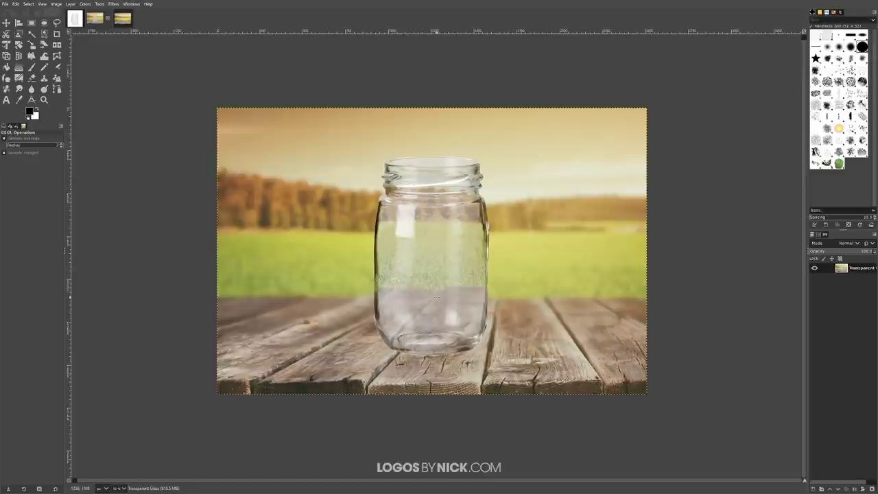
Switch to the image of the glass jar on the white background
left_click(74, 20)
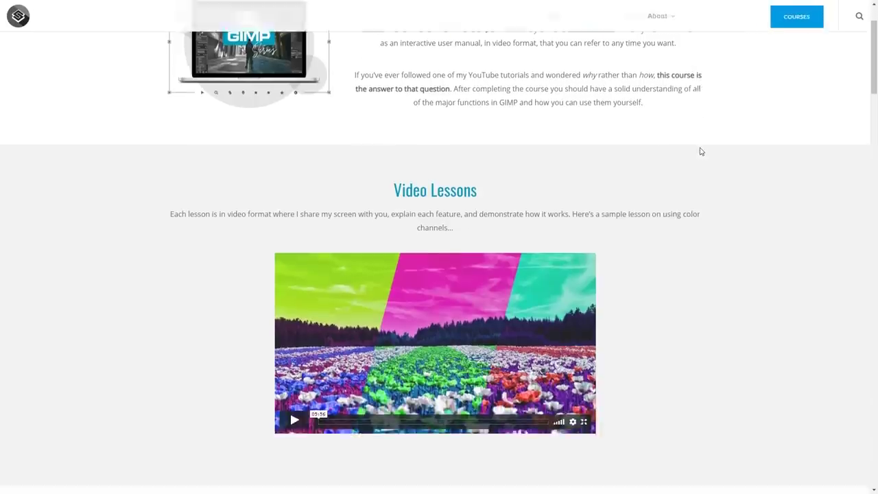
scroll(700, 149, "down", 7)
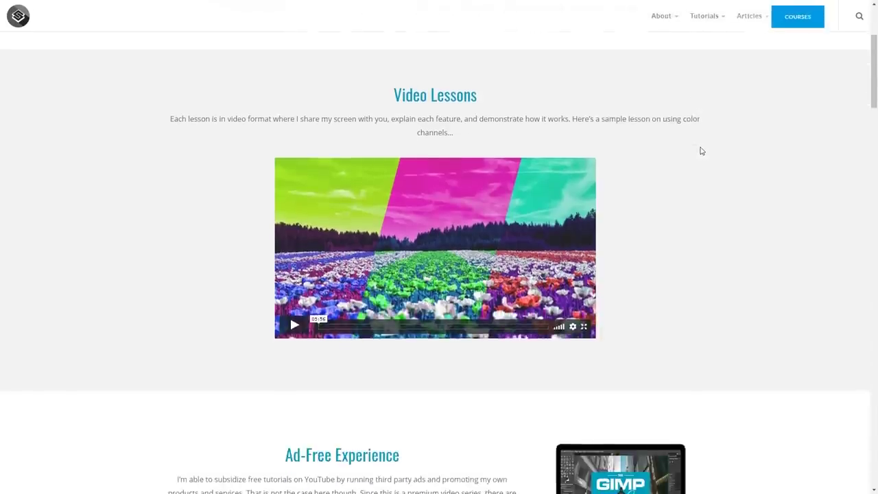
scroll(775, 154, "down", 7)
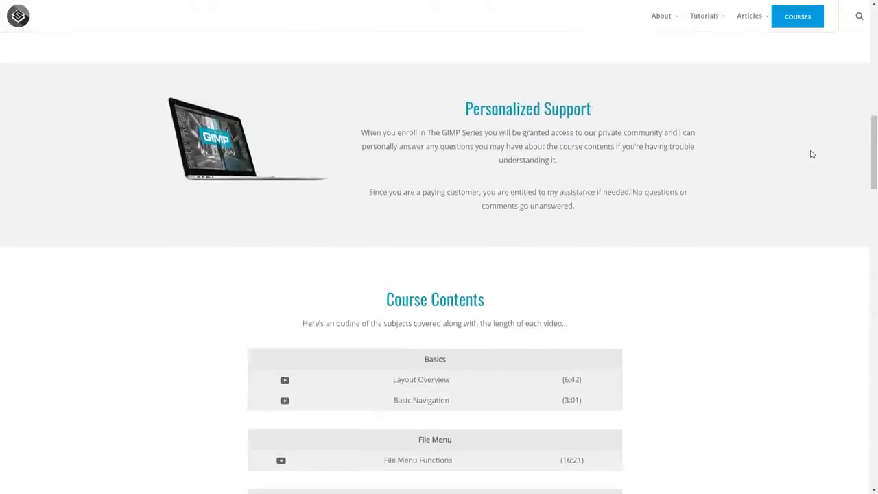
scroll(812, 159, "down", 10)
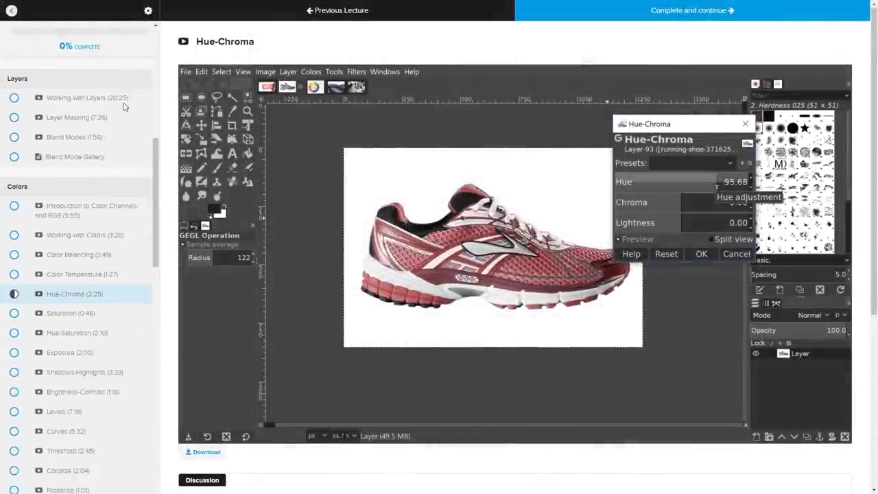
scroll(124, 108, "down", 6)
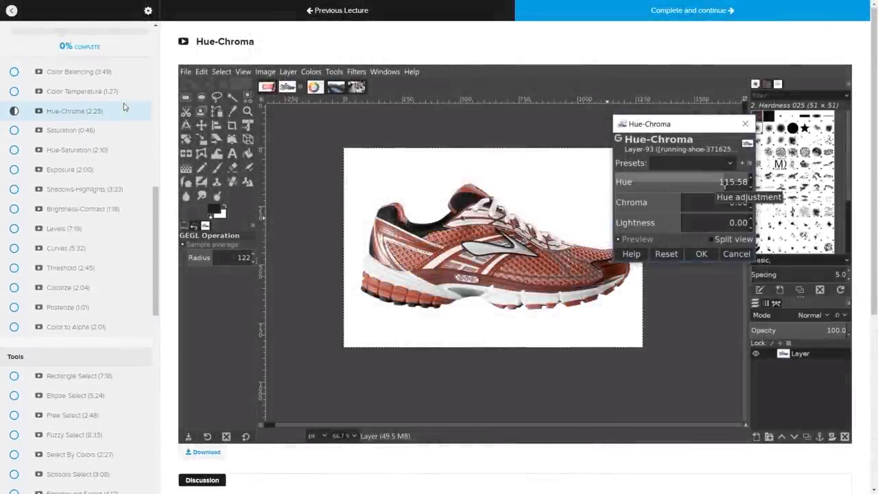
scroll(123, 113, "down", 7)
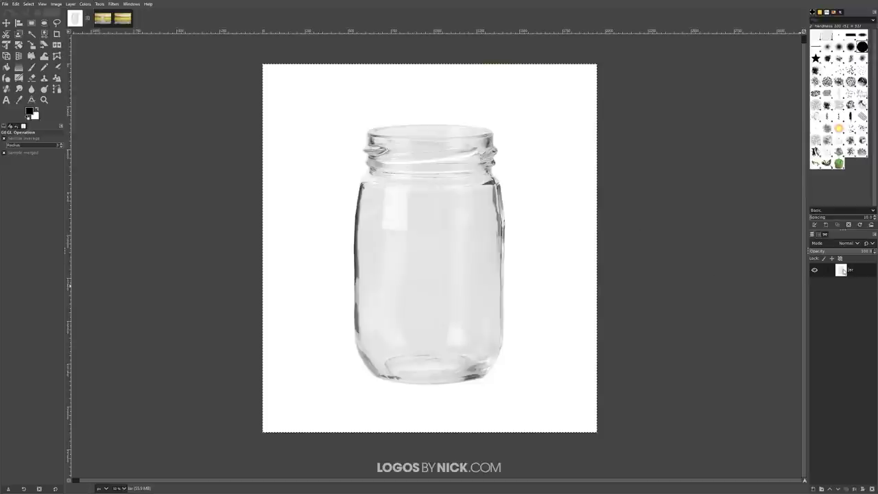
Check whether the jar layer already has an alpha channel
right_click(844, 271)
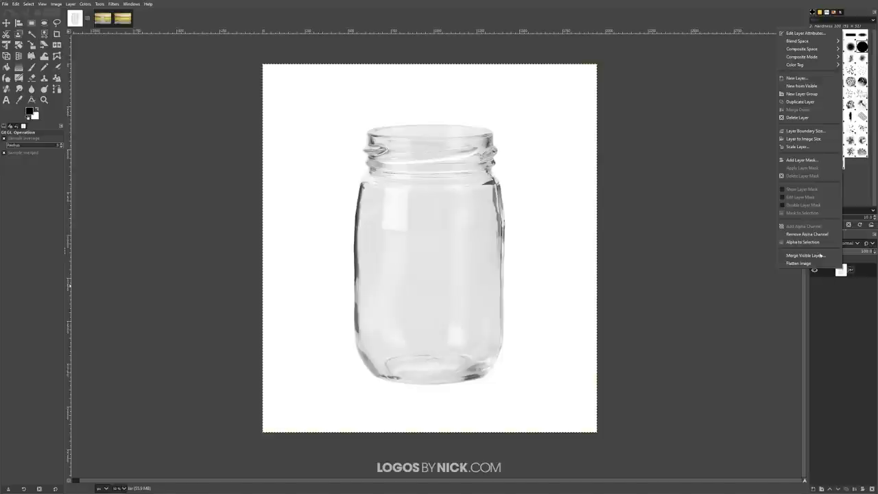
left_click(821, 306)
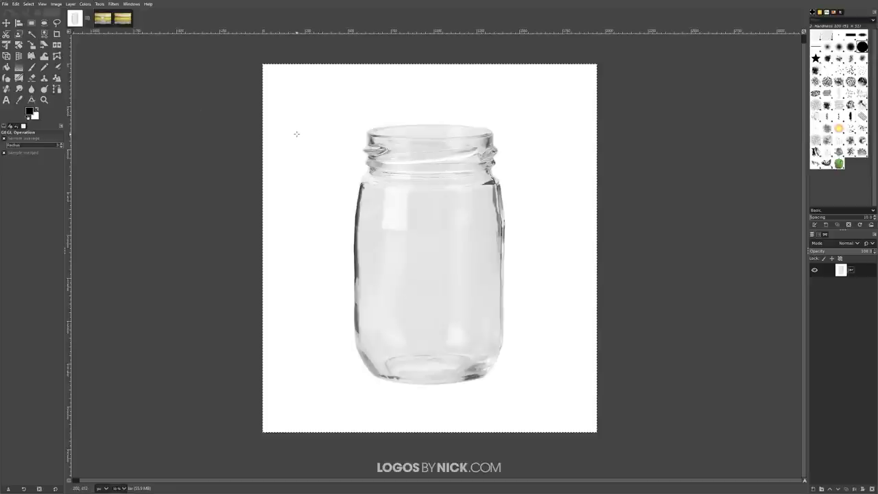
Start a path with the Paths tool and trace the jar's bottom edge from its lower-left corner past the middle
key("b")
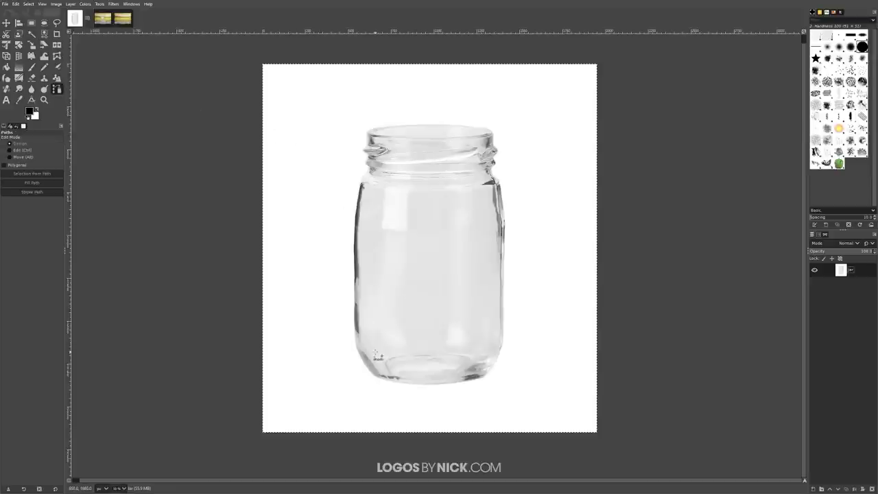
scroll(379, 374, "up", 5)
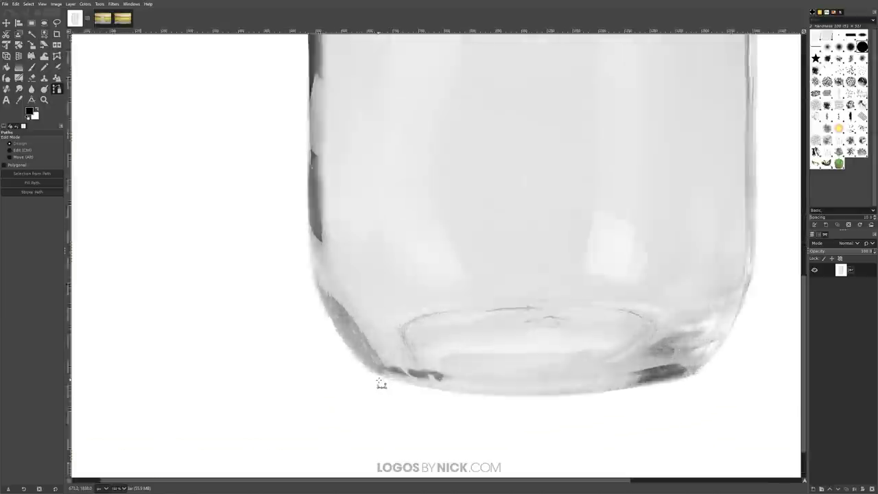
scroll(416, 366, "right", 5)
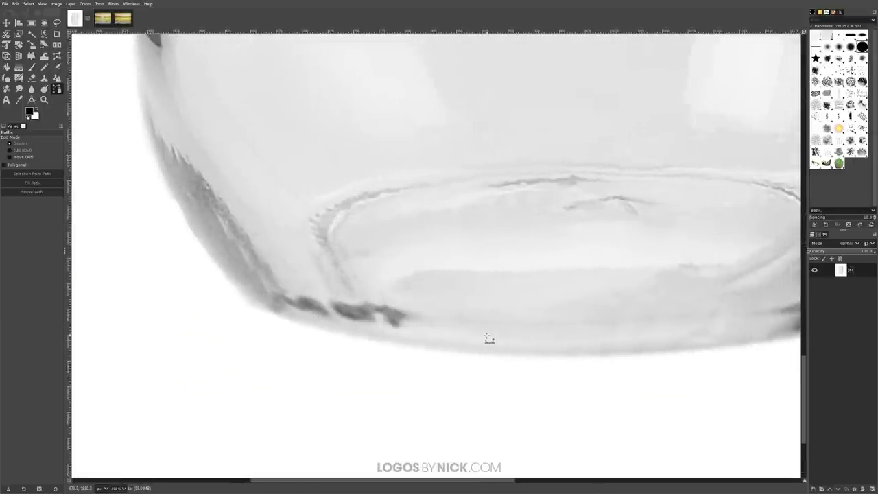
scroll(430, 353, "left", 4)
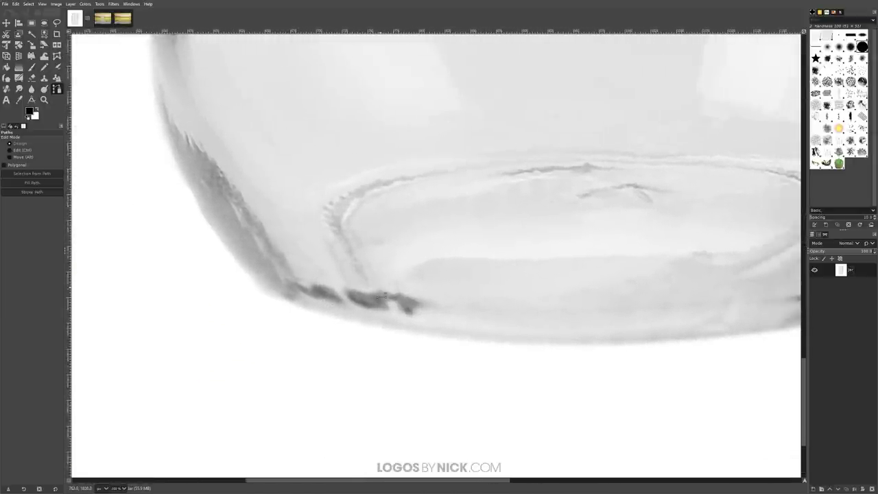
left_click(265, 291)
left_click(295, 303)
left_click(349, 322)
left_click(406, 330)
left_click(493, 343)
left_click(596, 347)
scroll(672, 323, "right", 6)
left_click(409, 360)
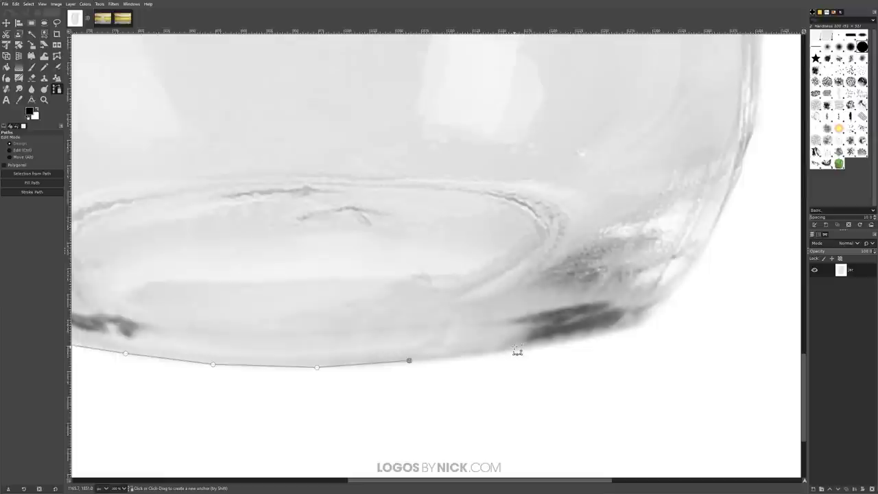
Continue the path along the rest of the jar's base and around its lower-right corner
left_click(515, 349)
left_click(623, 329)
left_click(644, 318)
left_click(677, 290)
left_click(703, 252)
scroll(736, 172, "up", 4)
scroll(737, 172, "right", 3)
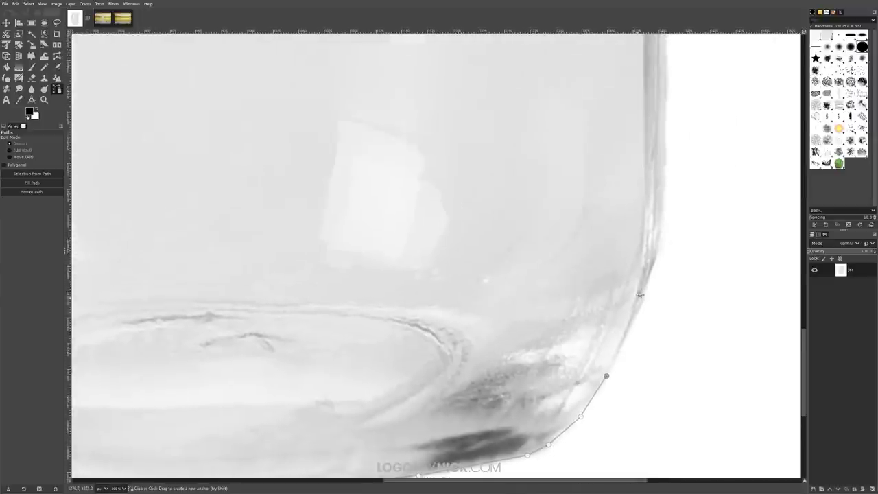
Trace the path up the jar's right side, around the rim and down the left side, closing it at the first node
scroll(652, 284, "up", 15)
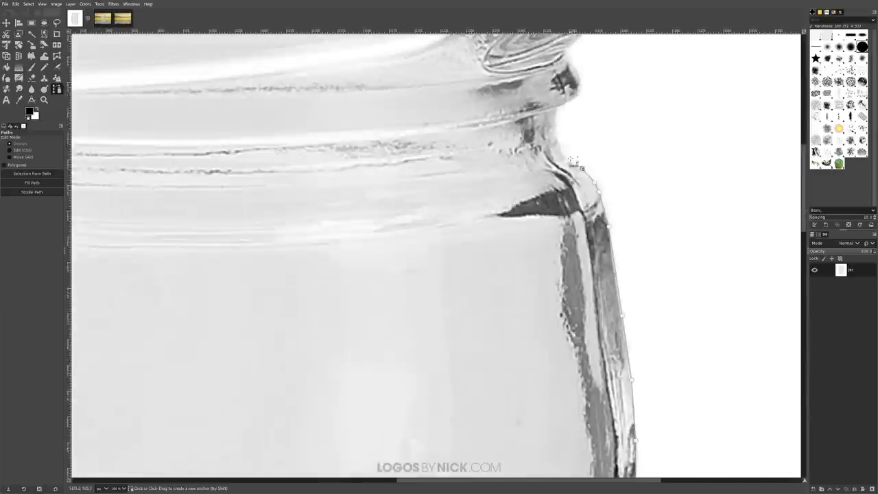
scroll(293, 296, "left", 8)
scroll(294, 296, "down", 15)
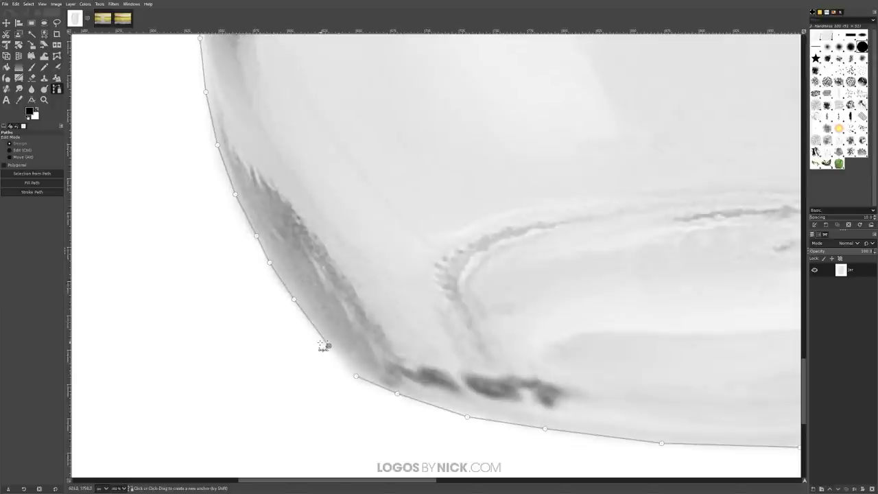
key("ctrl")
left_click(356, 376, "ctrl")
left_click_drag(406, 215, 319, 286)
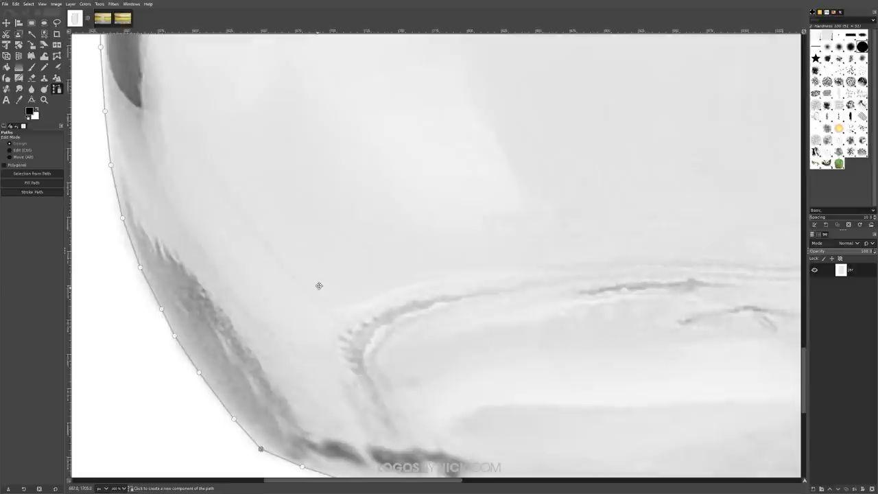
Invert the selection made from the jar path and delete the white background around the jar
scroll(454, 251, "down", 5)
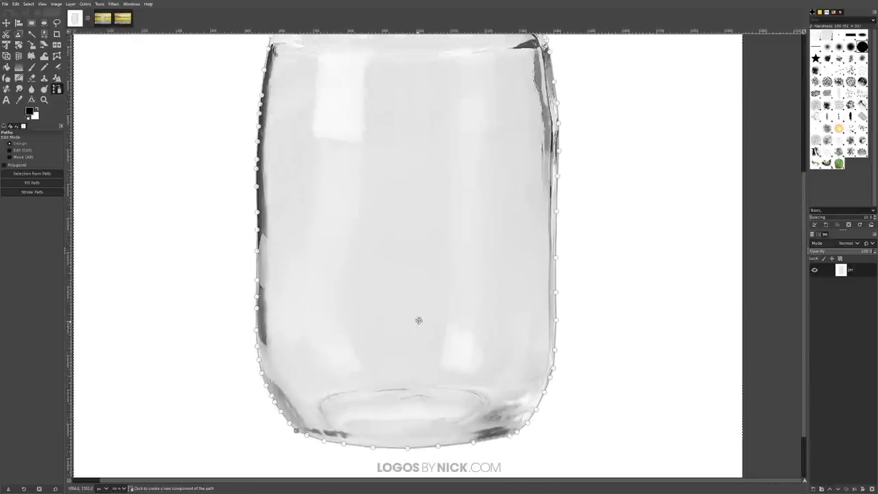
scroll(500, 245, "up", 1)
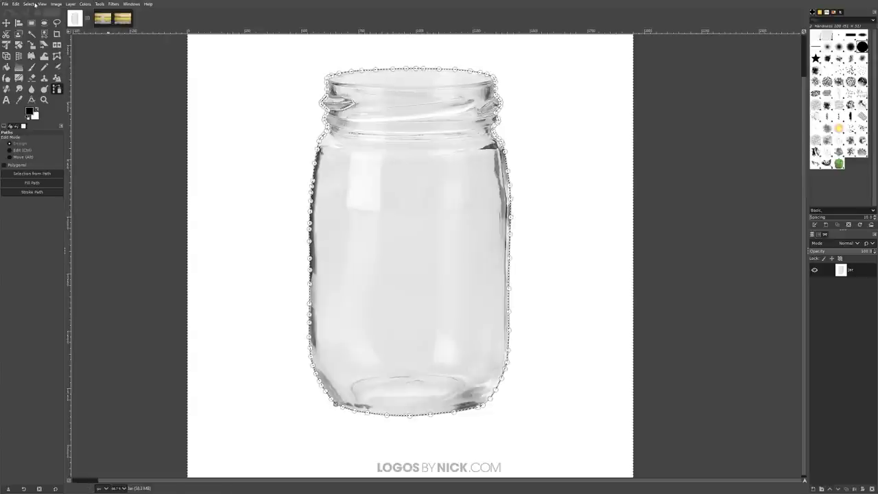
left_click(34, 4)
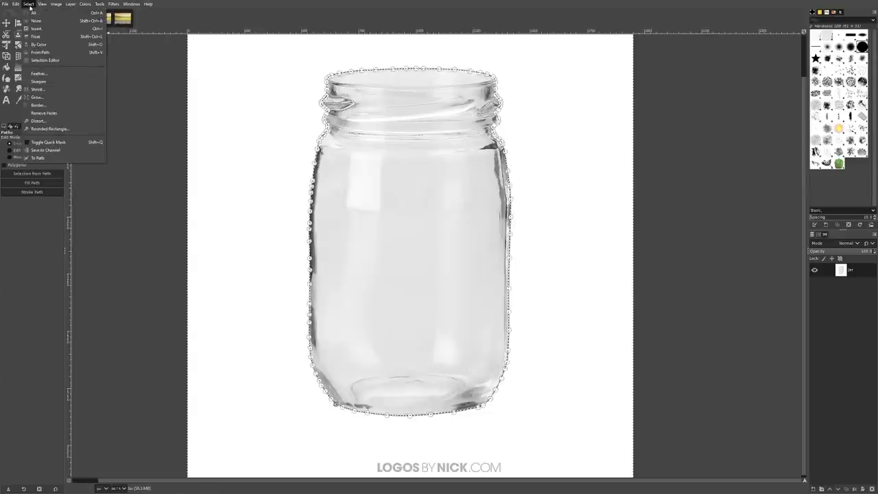
left_click(35, 29)
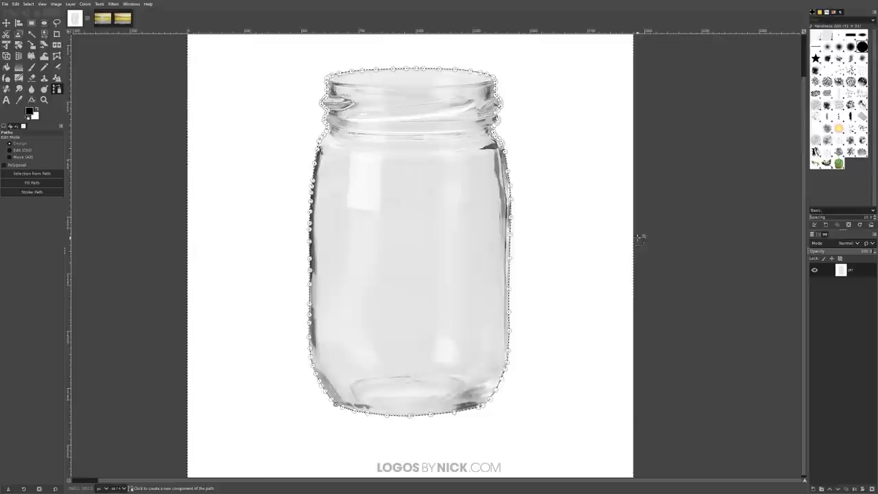
key("Delete")
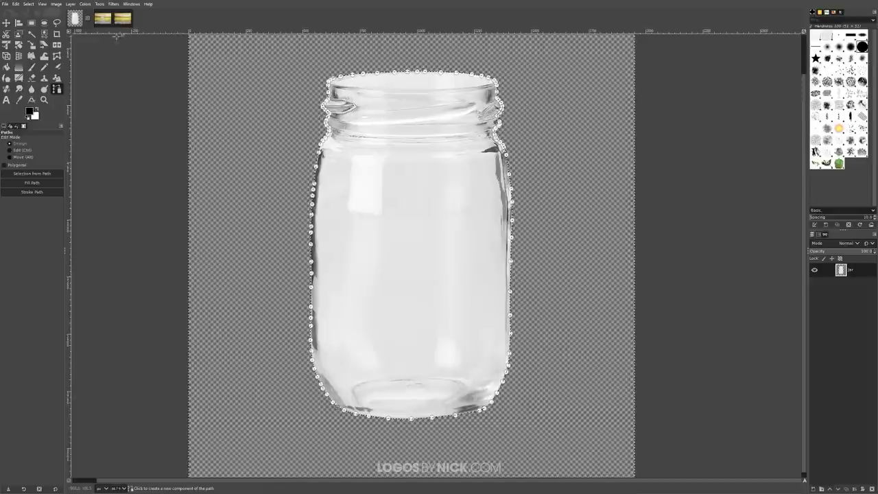
Deselect everything and switch to the Move tool so the path outline is no longer shown on the jar
left_click(28, 5)
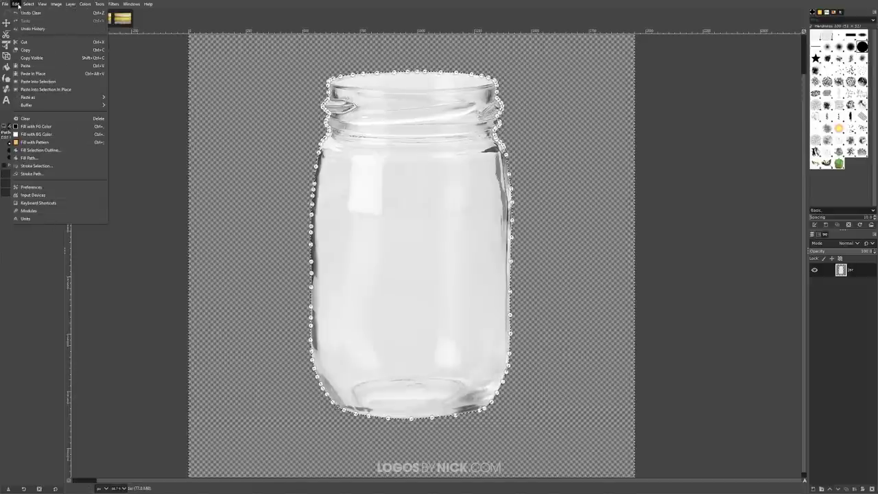
mouse_move(148, 4)
key("Escape")
left_click_drag(633, 161, 615, 176)
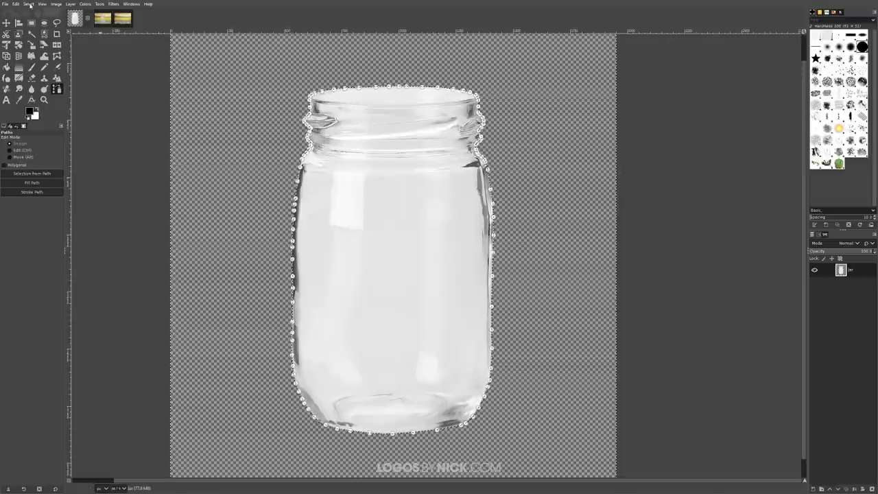
left_click(27, 4)
left_click(35, 24)
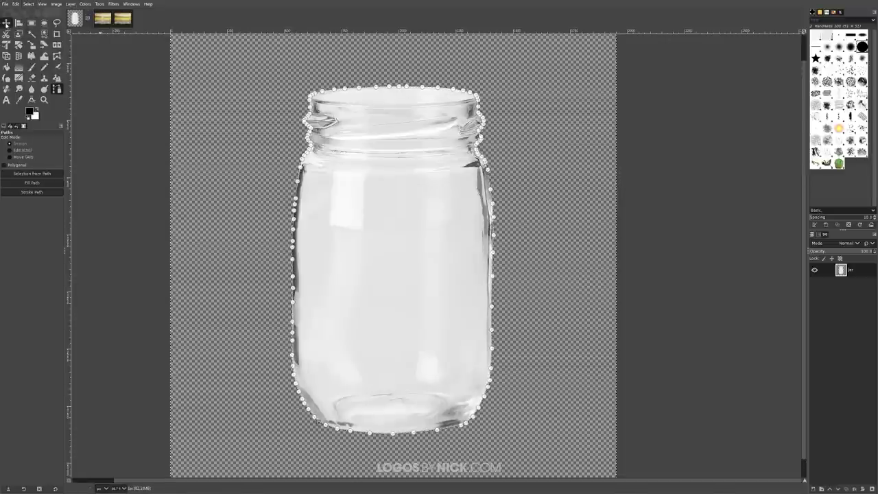
left_click(6, 23)
scroll(544, 240, "down", 2)
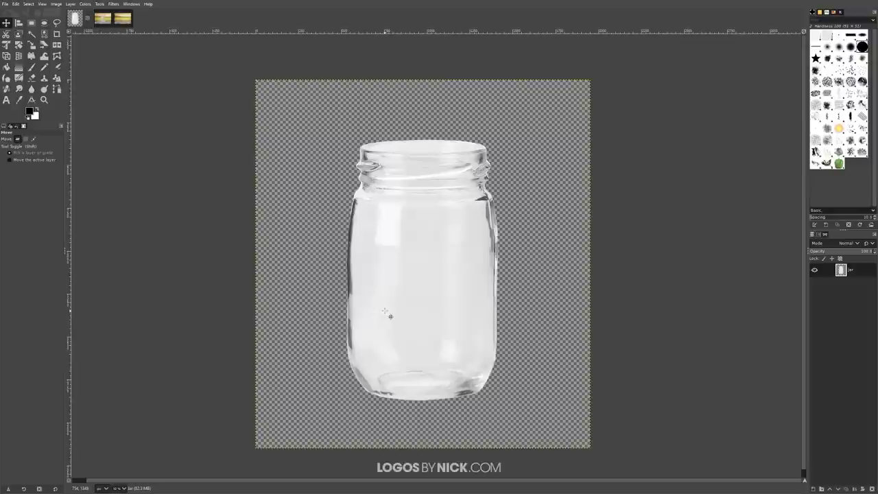
left_click_drag(569, 272, 562, 275)
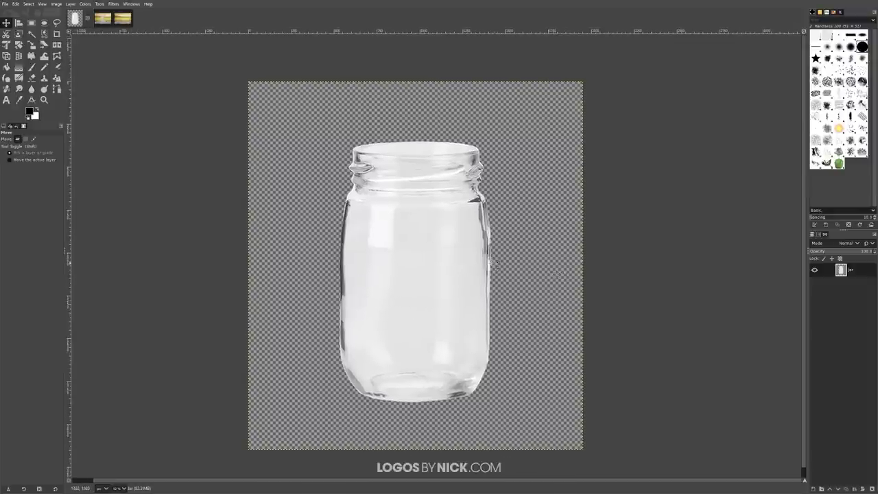
Copy the cut-out jar and paste it as a new layer into the landscape image with the wooden table
left_click(14, 5)
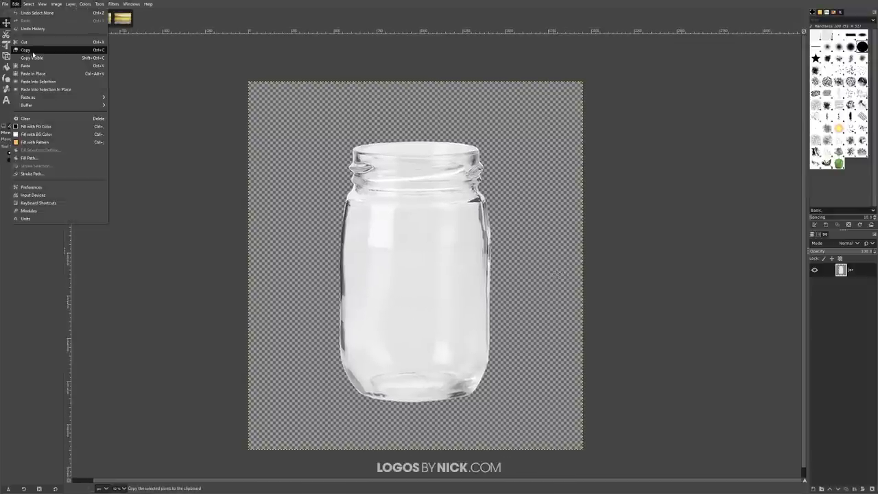
left_click(28, 52)
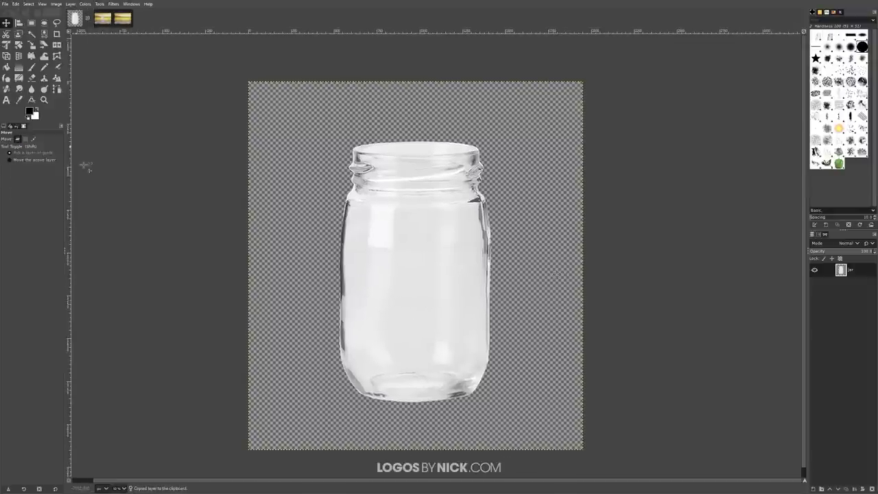
left_click(122, 20)
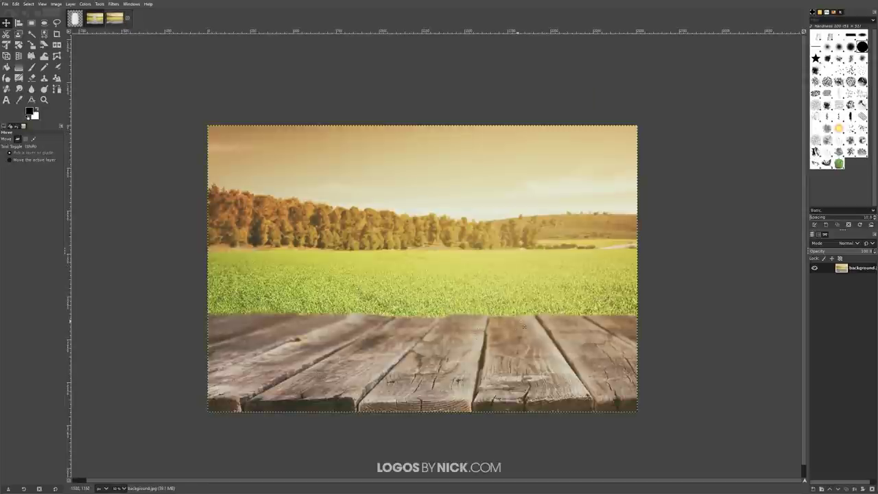
left_click(15, 4)
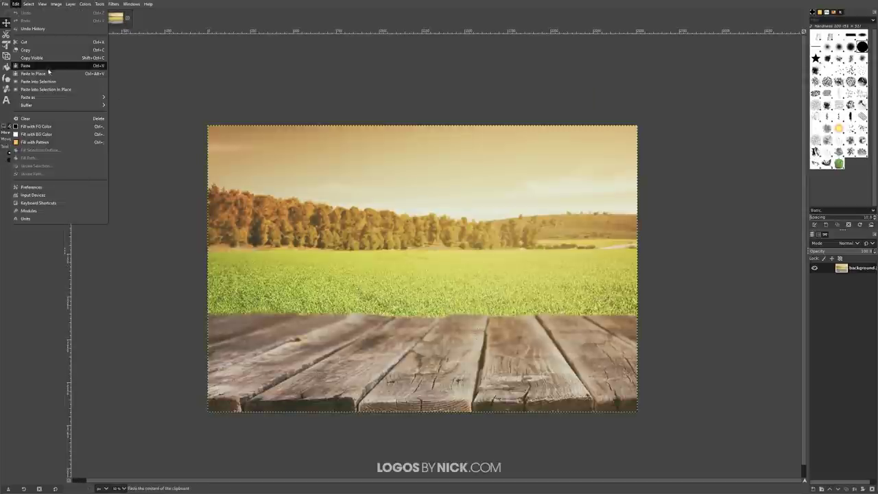
mouse_move(69, 98)
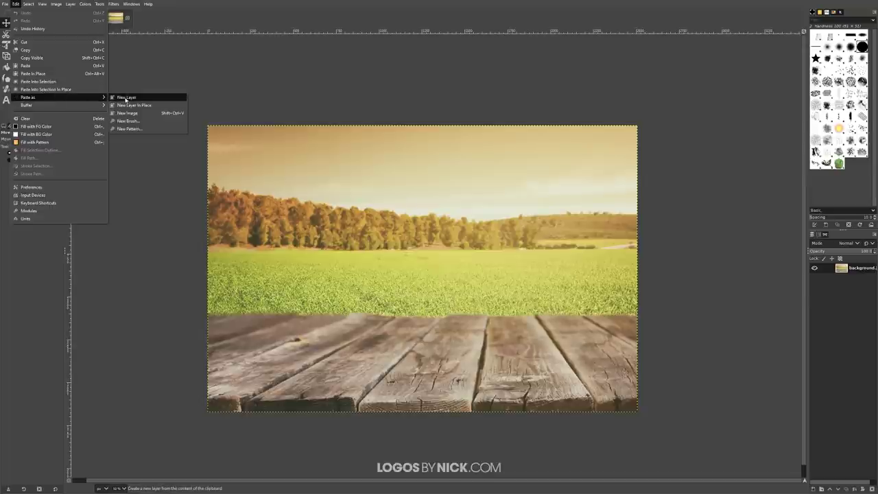
left_click(125, 99)
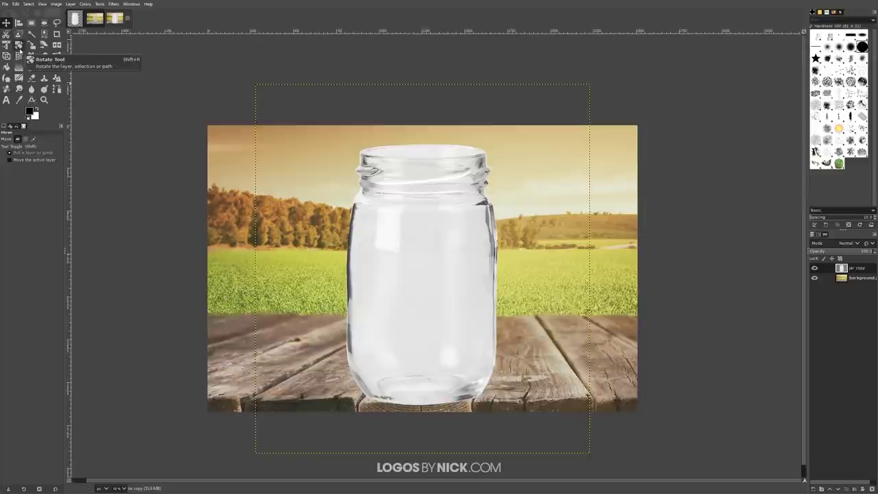
Scale the pasted jar layer down proportionally with Unified Transform and place it centred so its base rests on the wooden table
key("shift+t")
left_click(276, 174)
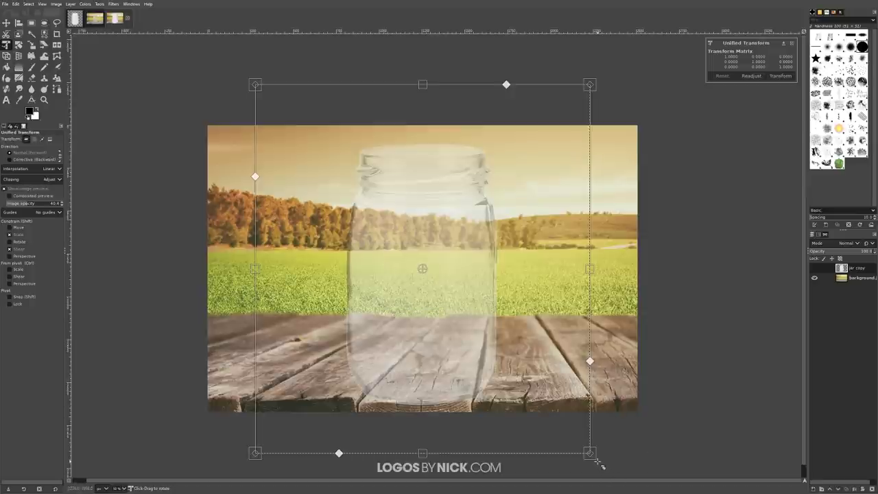
left_click_drag(601, 465, 509, 364)
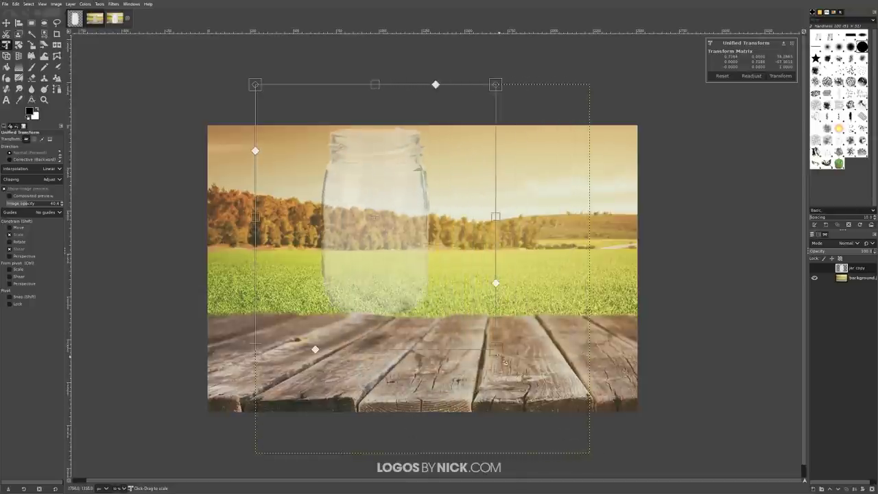
left_click_drag(376, 261, 422, 312)
mouse_move(542, 403)
left_mouse_down()
mouse_move(562, 416)
mouse_move(539, 396)
mouse_move(561, 416)
mouse_move(546, 406)
left_mouse_up()
left_click_drag(508, 379, 513, 383)
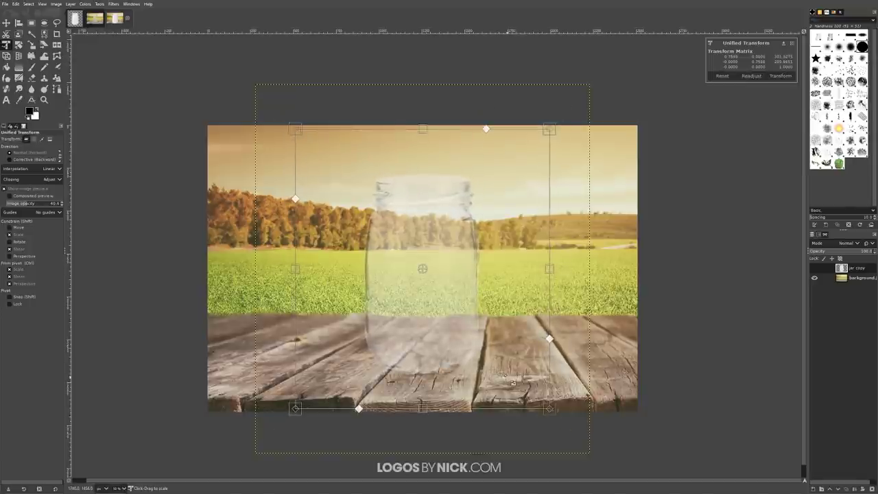
key("Return")
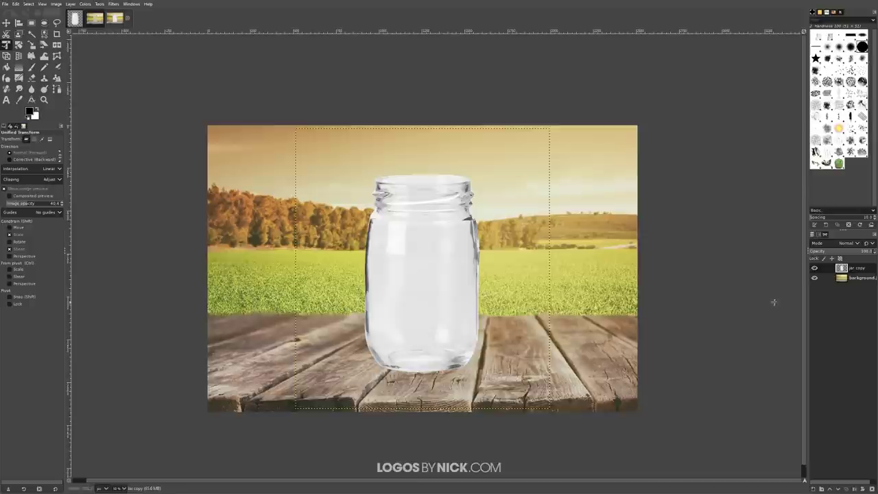
Resize the jar layer to the image size and set its blend mode to Multiply
left_click(71, 4)
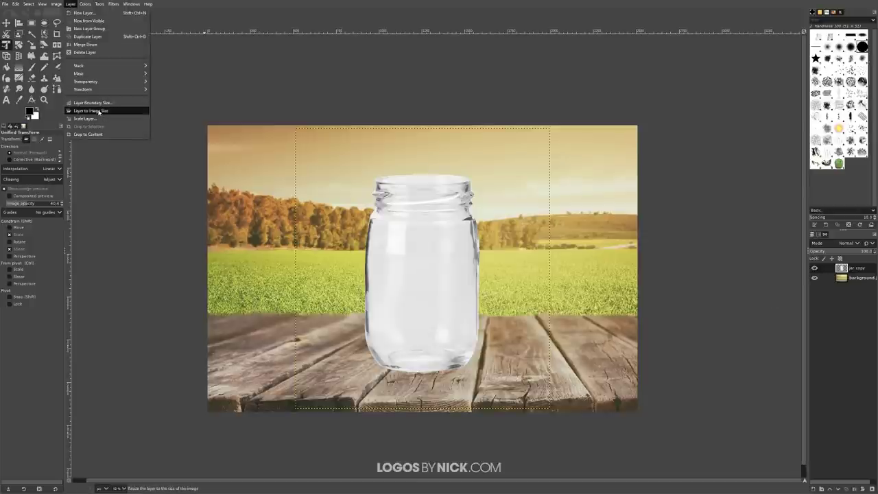
left_click(99, 110)
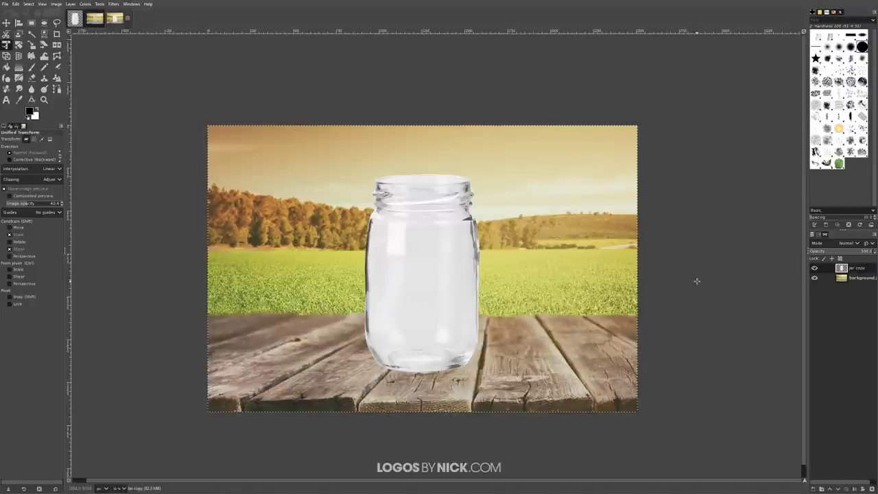
left_click(858, 245)
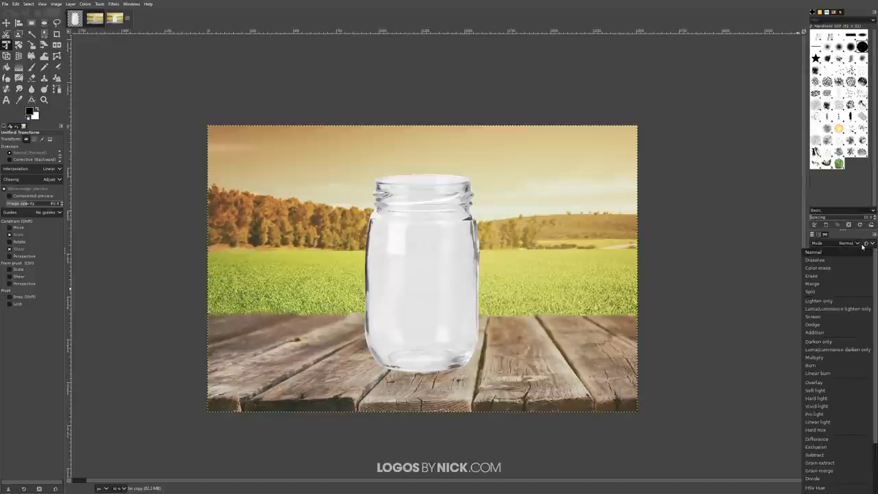
left_click(819, 357)
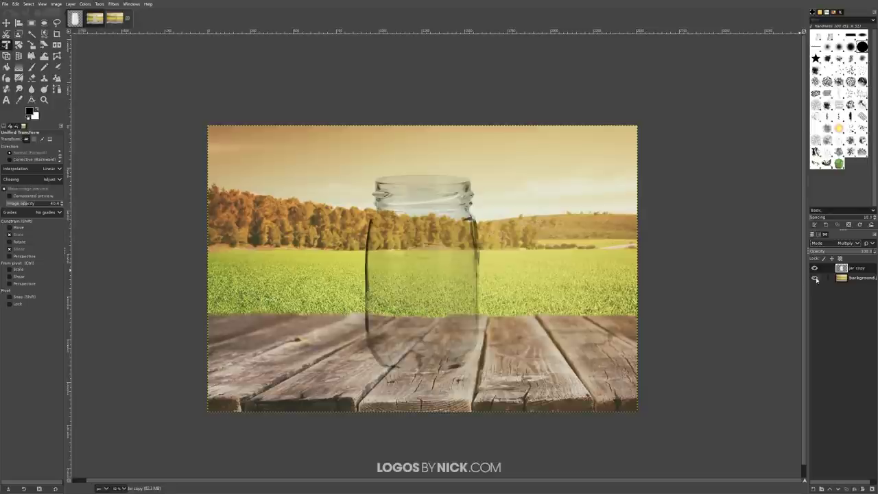
Duplicate the jar layer and set the duplicate's blend mode to Normal
left_click(848, 490)
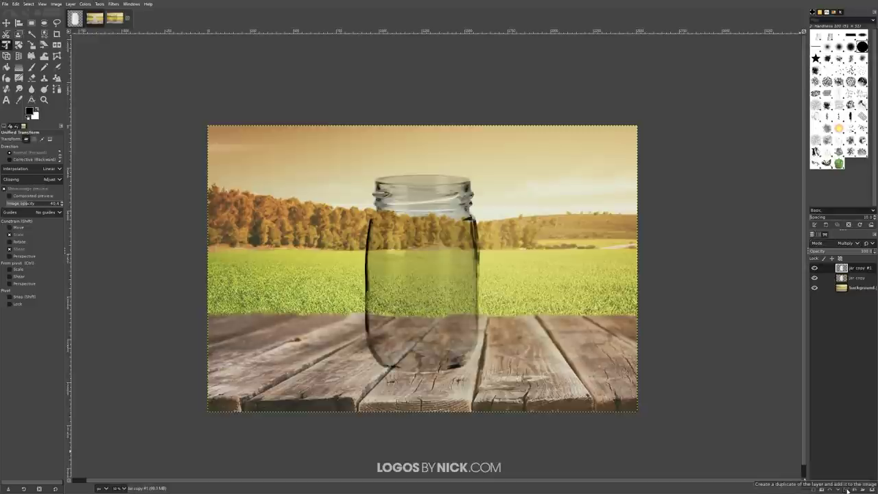
left_click(842, 243)
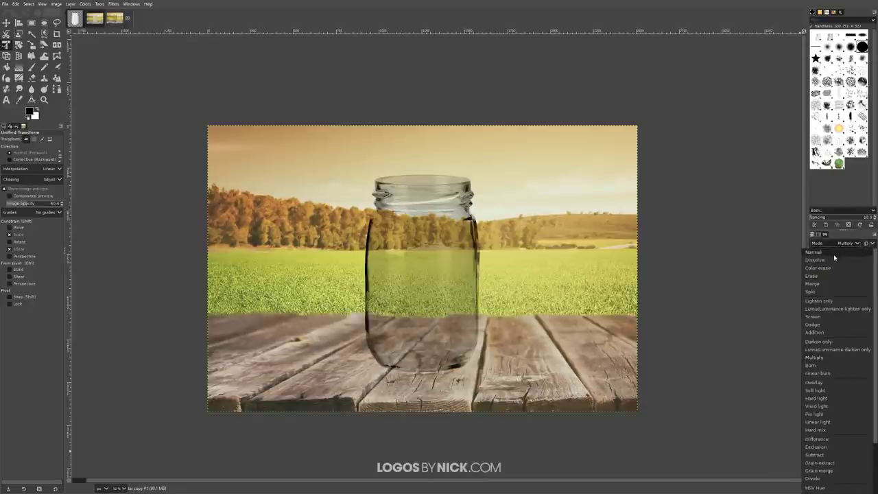
left_click(833, 254)
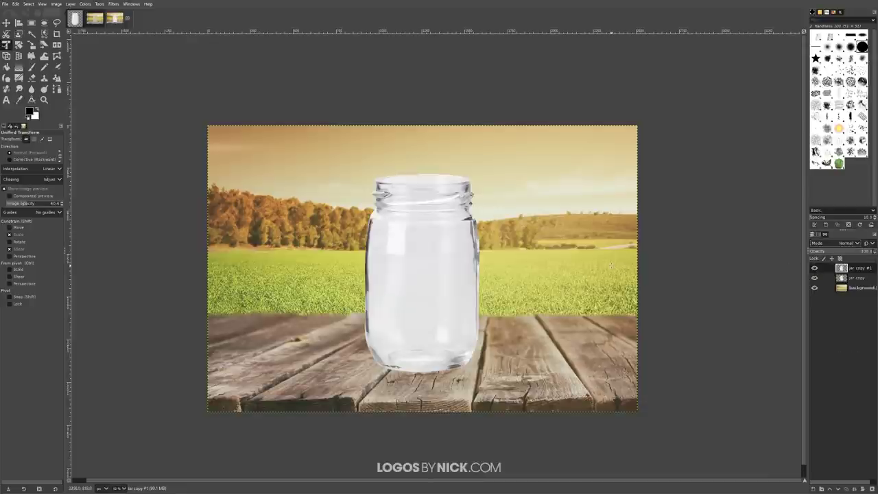
Copy the duplicate jar layer, add a white (full opacity) layer mask to it, and paste and anchor the copy into that mask
left_click(15, 4)
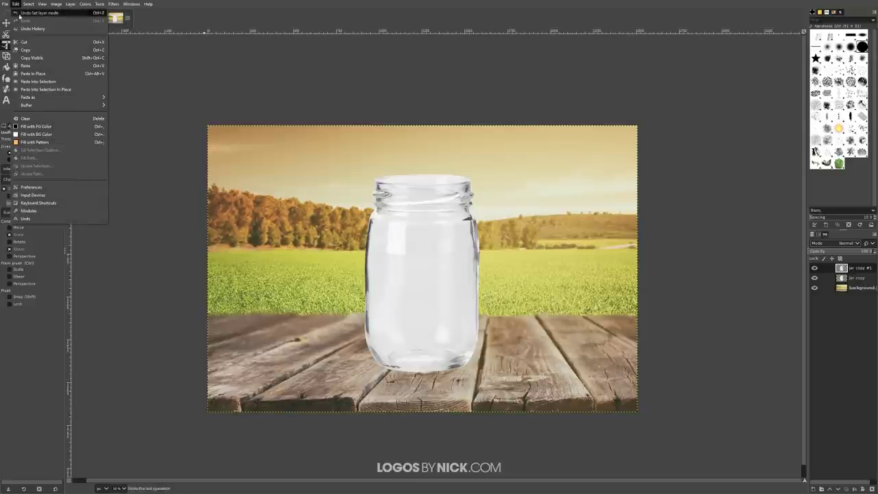
left_click(25, 53)
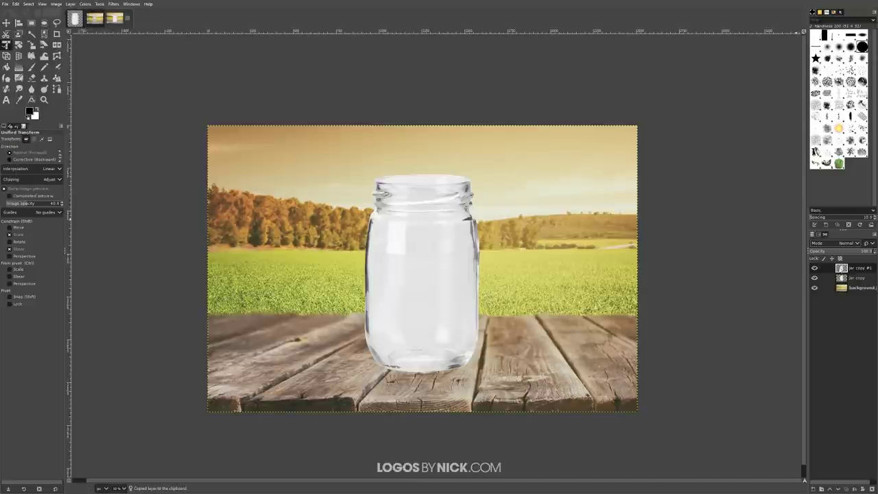
right_click(842, 268)
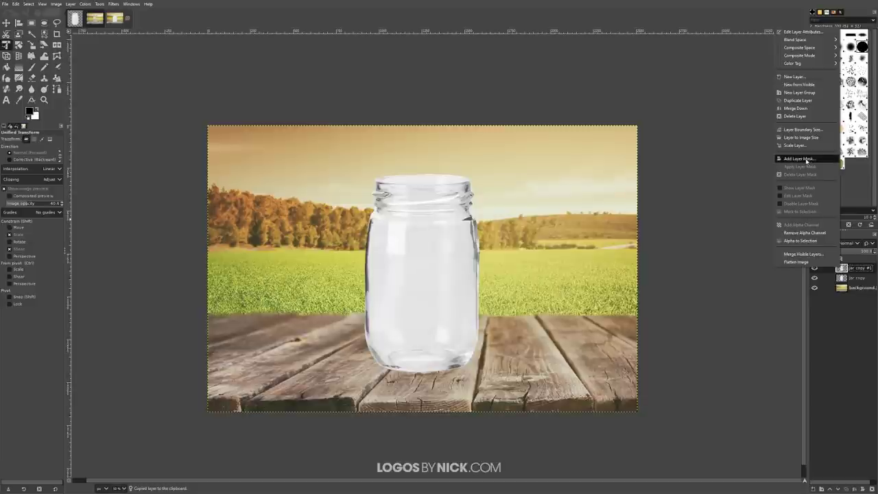
left_click(804, 159)
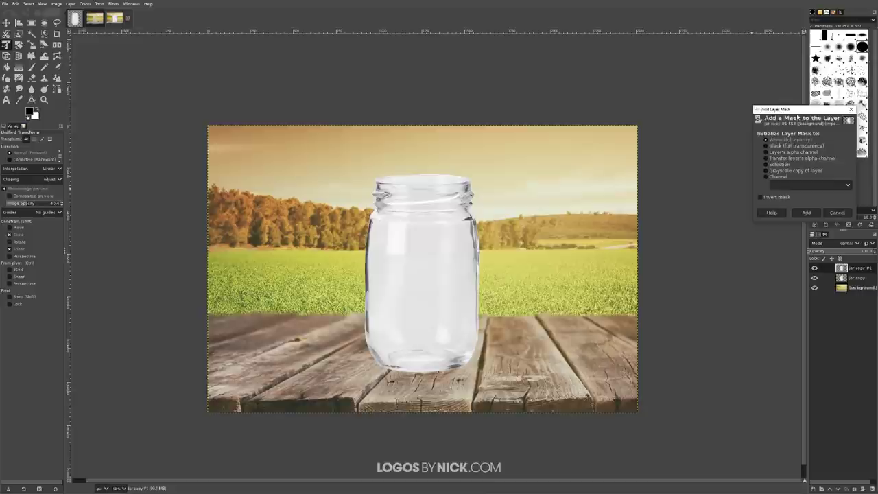
left_click(804, 212)
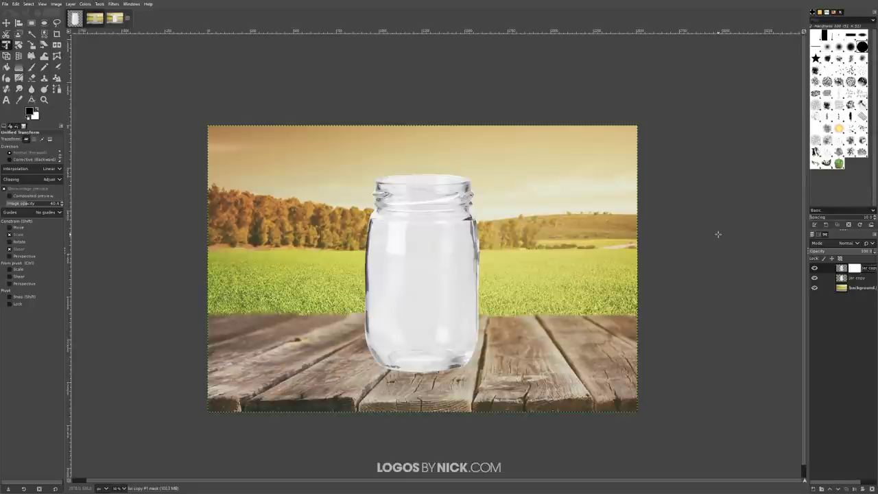
key("ctrl+v")
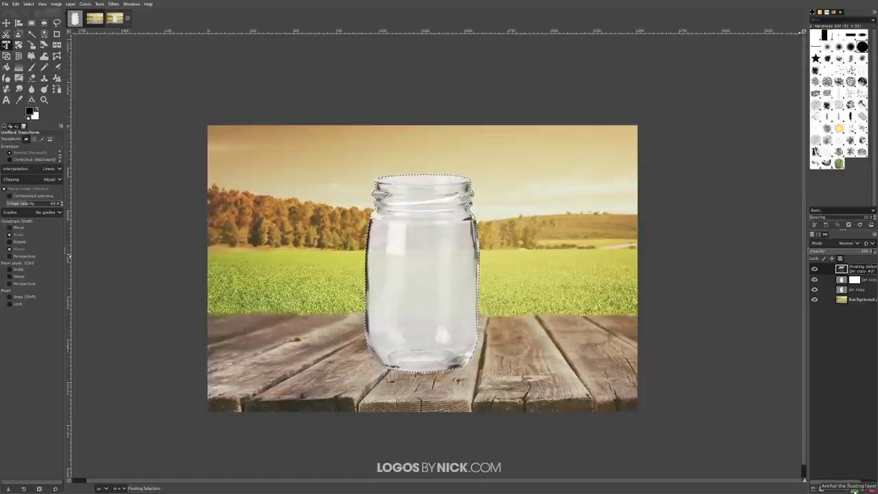
left_click(854, 489)
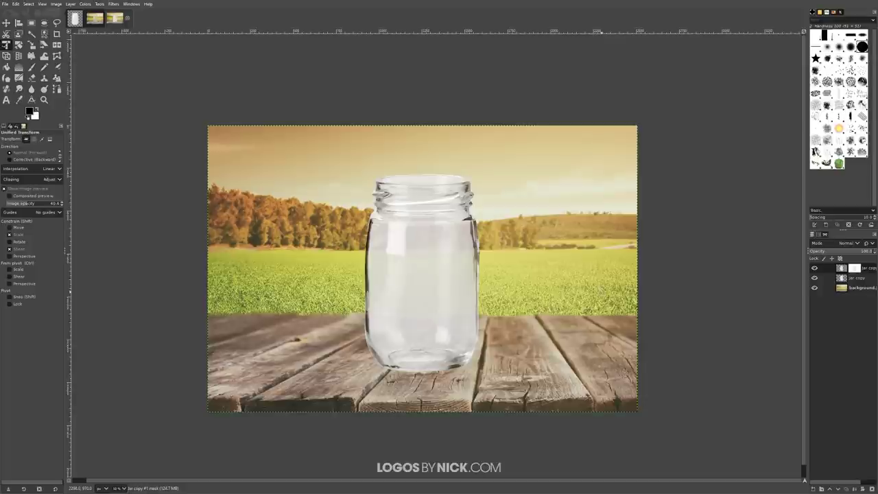
Apply Curves to the layer mask, moving the black point to input 200, output 0, and compare the result with the preview off and on
left_click(87, 5)
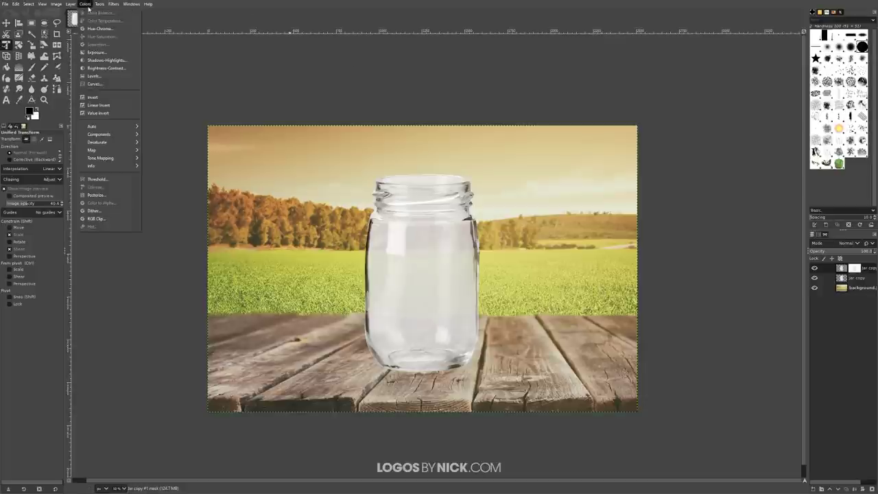
left_click(101, 85)
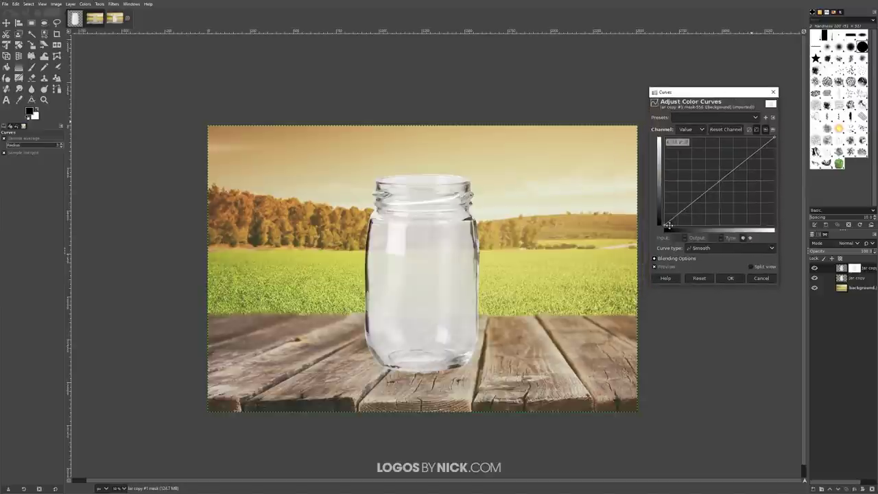
left_click_drag(664, 224, 754, 228)
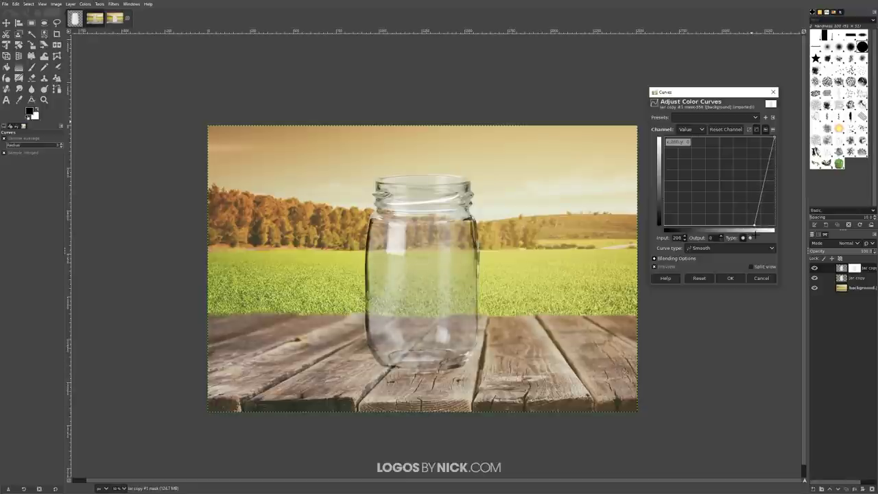
mouse_move(754, 228)
left_mouse_down()
mouse_move(769, 229)
mouse_move(736, 226)
mouse_move(751, 227)
left_mouse_up()
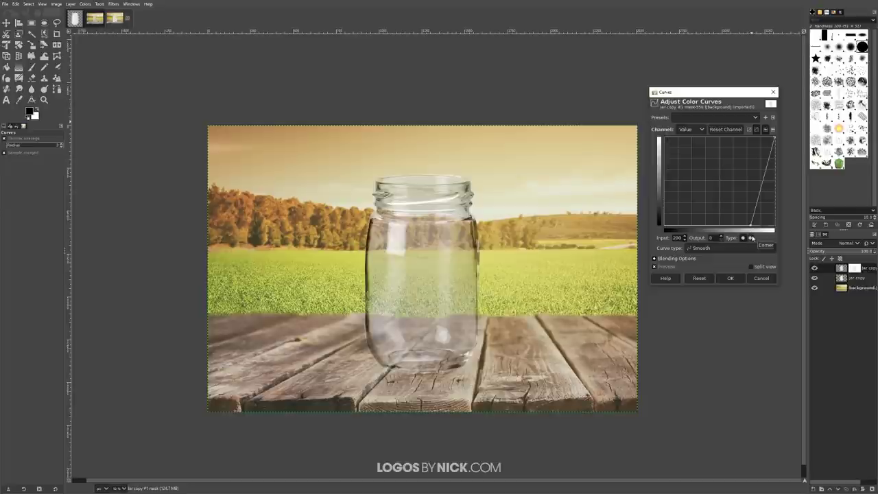
left_click(663, 268)
left_click(663, 268)
left_click(663, 268)
left_click(663, 268)
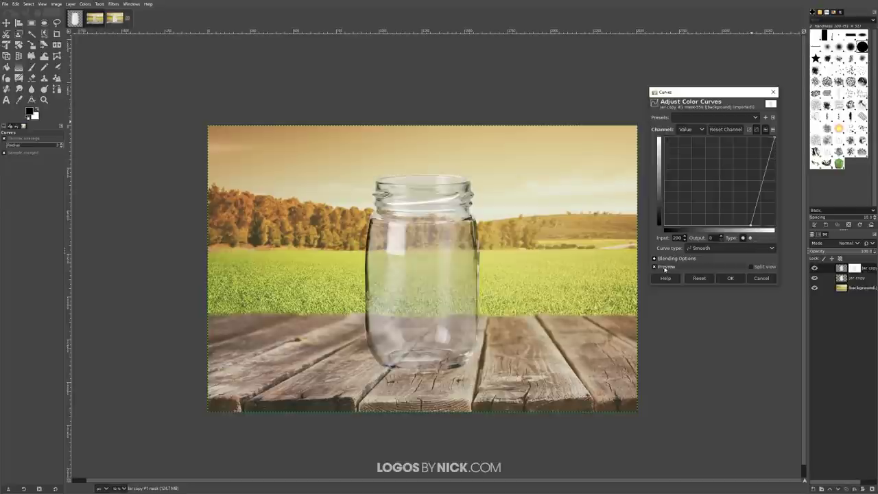
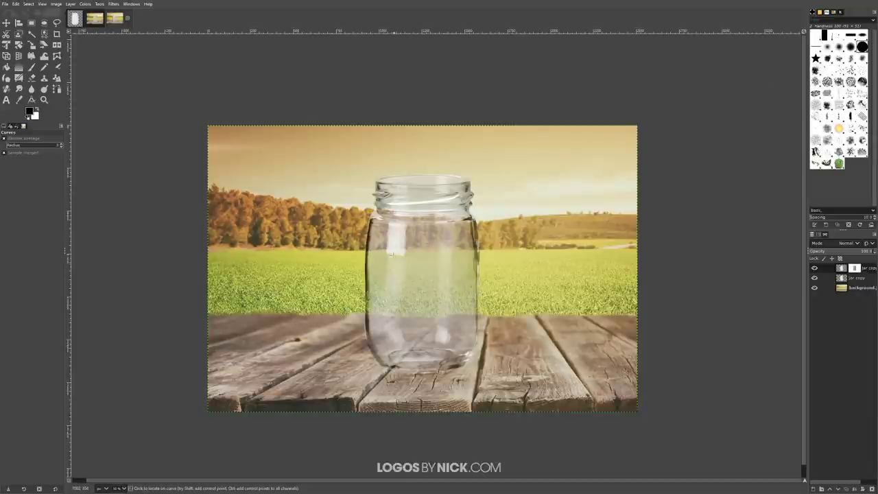
Examine the finished Transparent Glass example image and return to the working composite
left_click(114, 19)
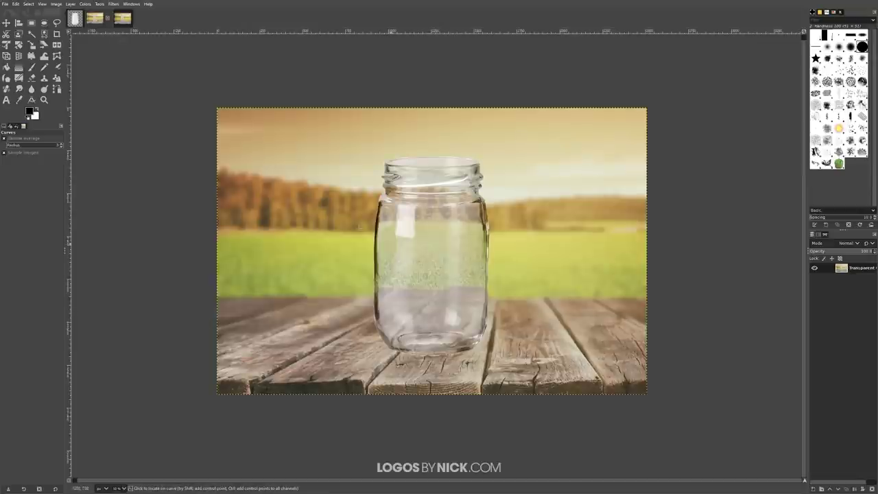
left_click(121, 20)
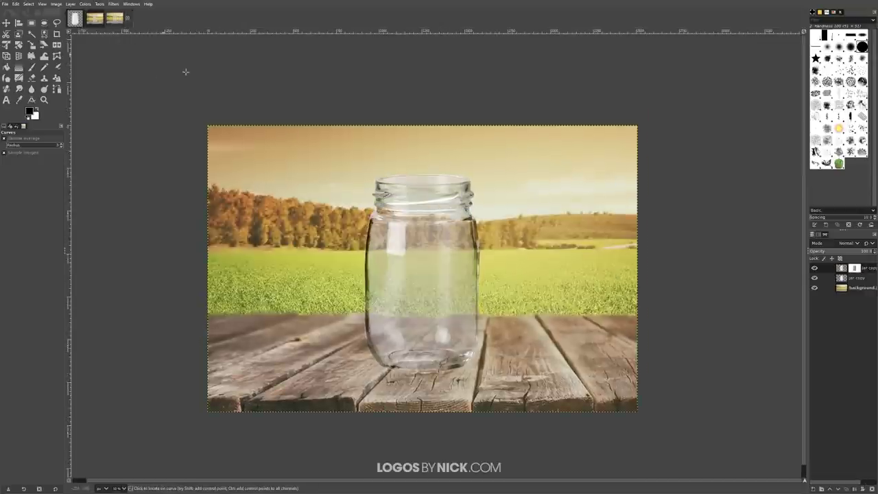
Duplicate the background layer and open the Displace filter on the duplicate
left_click(857, 288)
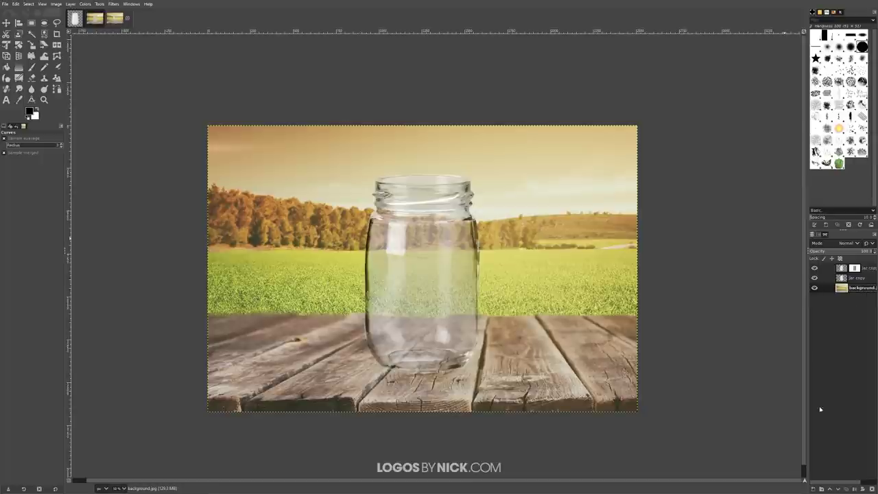
left_click(846, 489)
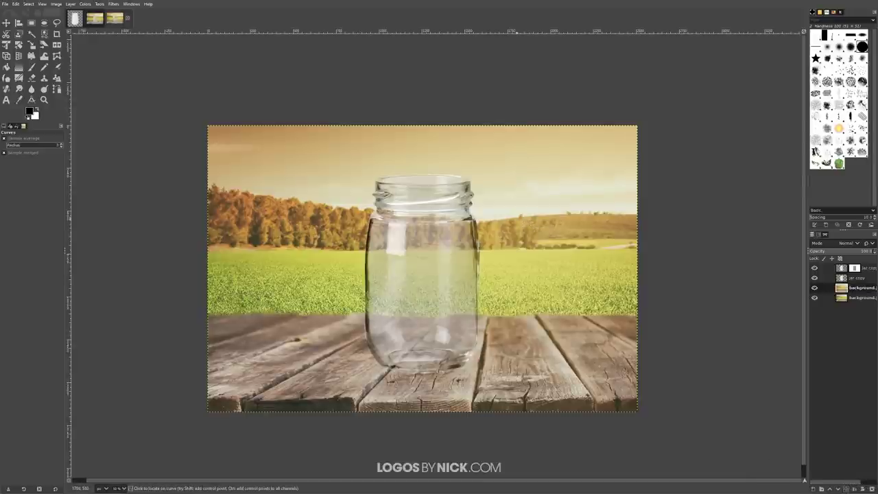
left_click(113, 5)
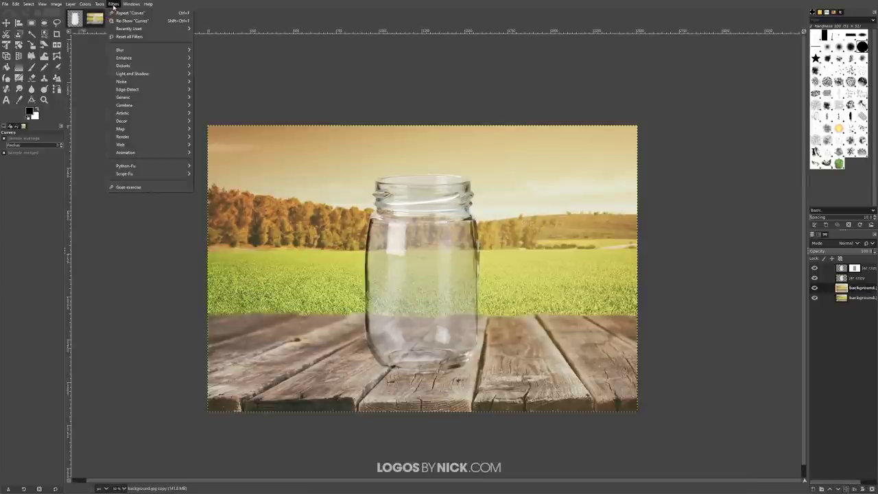
mouse_move(158, 129)
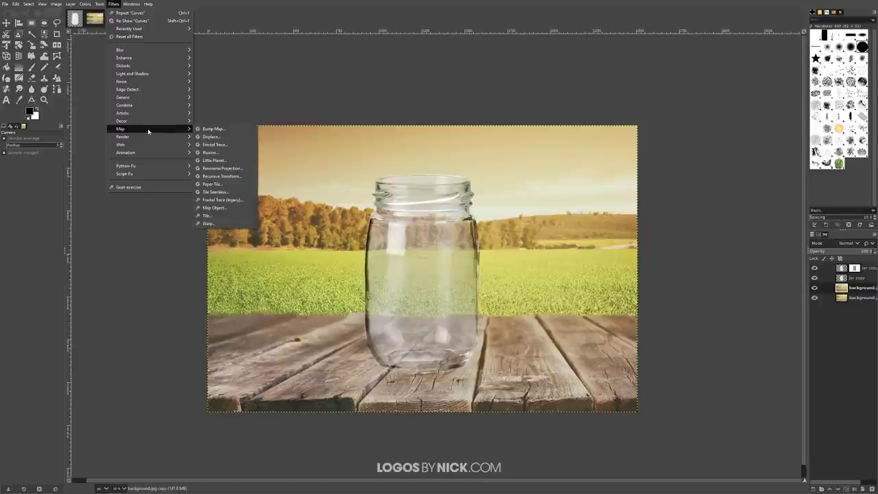
left_click(222, 139)
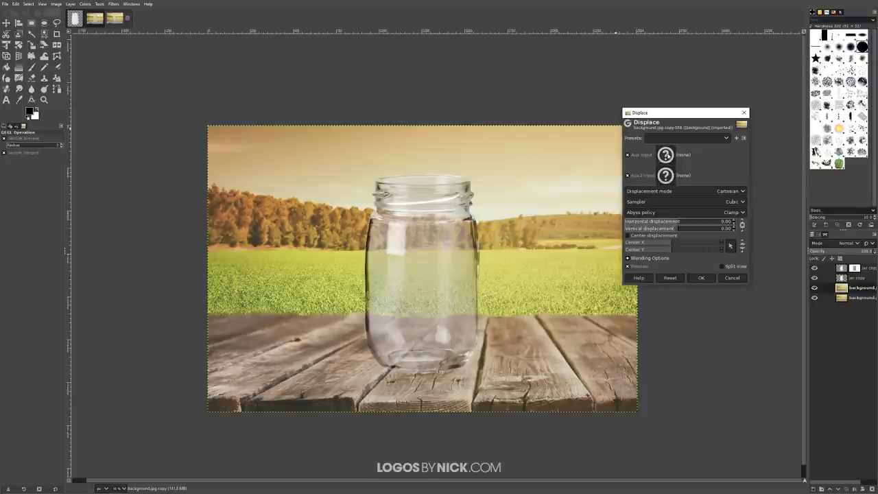
Set both the Aux and Aux2 inputs of the Displace filter to the jar copy layer
left_click(666, 157)
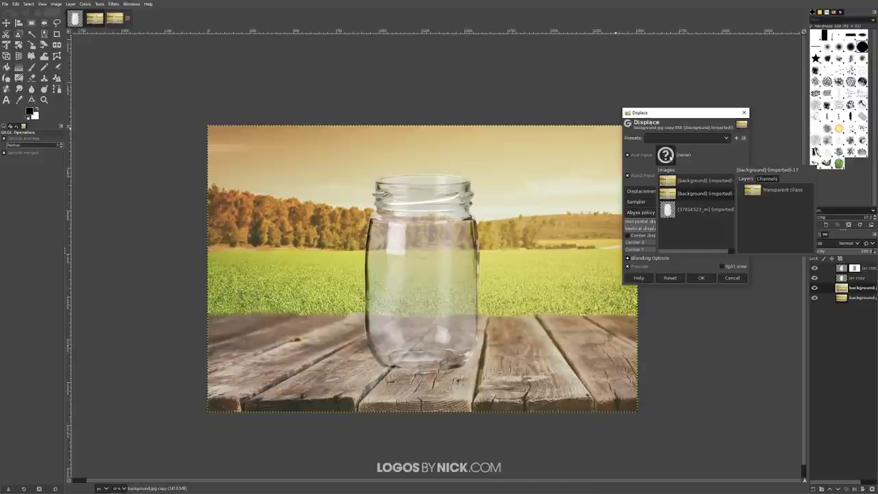
left_click(695, 183)
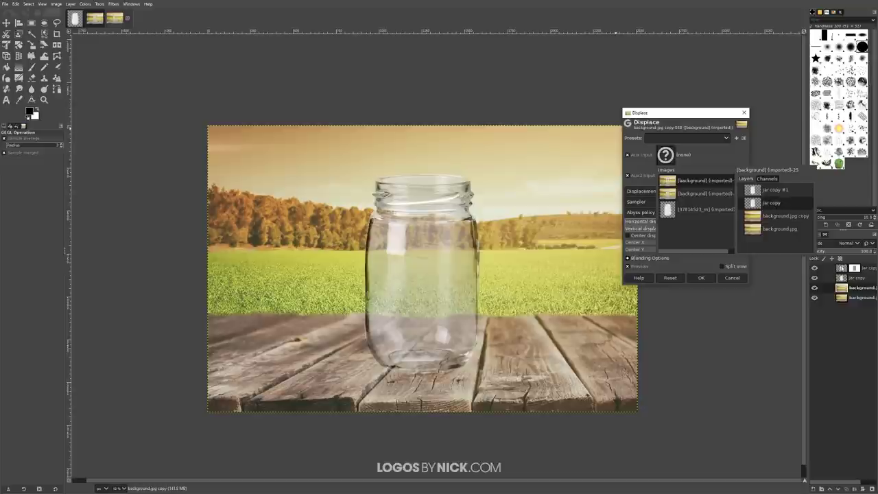
left_click(768, 204)
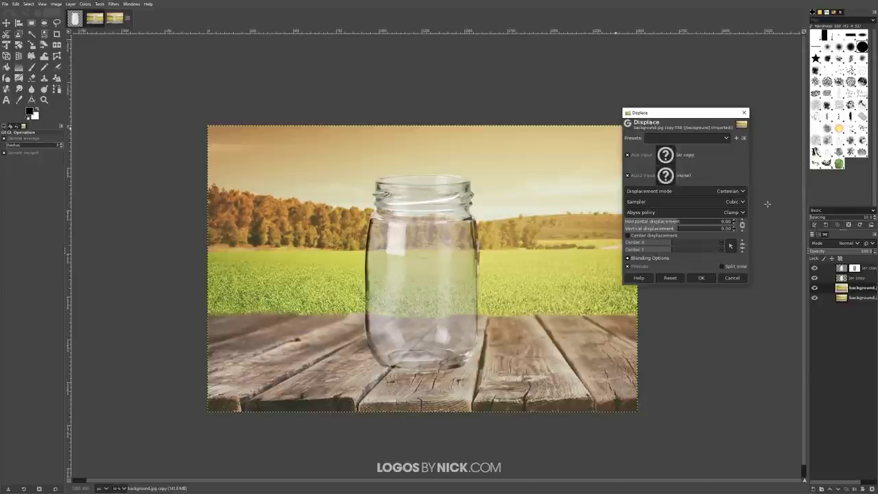
left_click(665, 171)
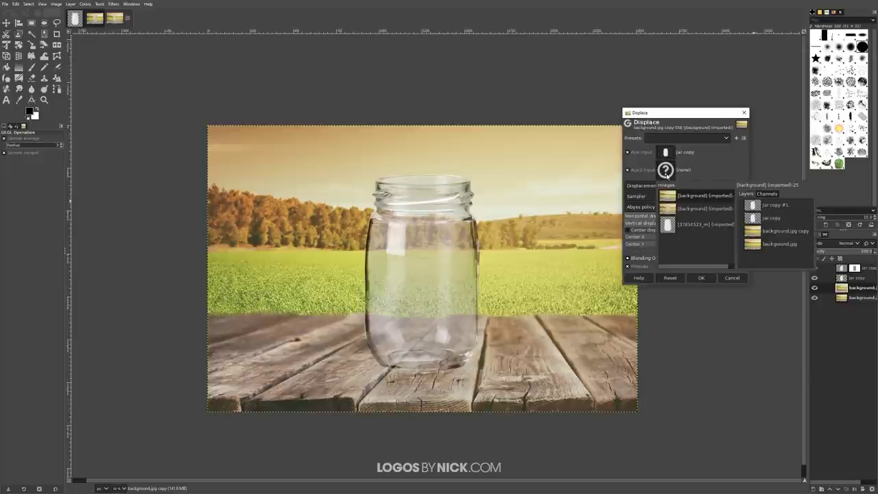
left_click(765, 219)
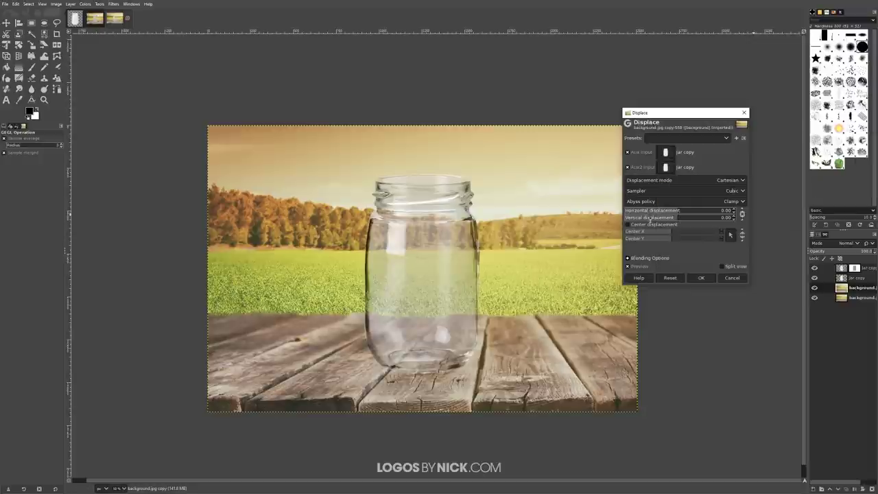
Apply horizontal and vertical displacement of about 67 to the background copy, and compare the result with that layer hidden and shown
left_click_drag(677, 211, 685, 216)
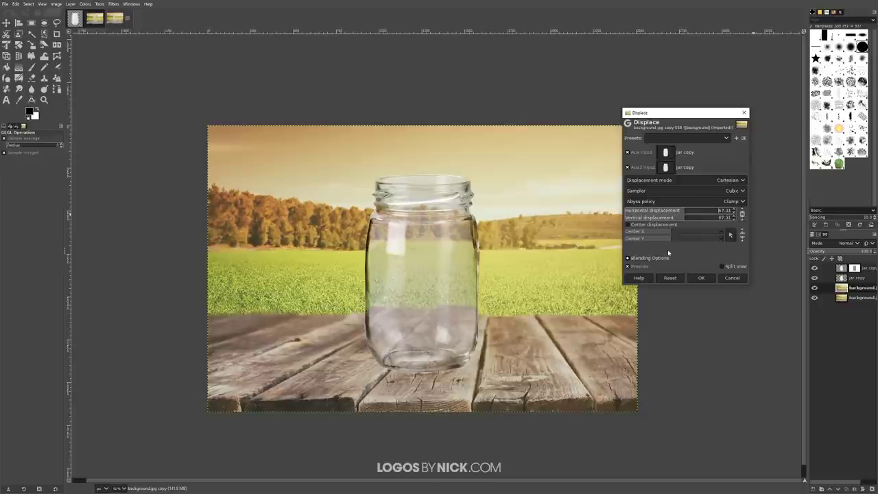
left_click(700, 277)
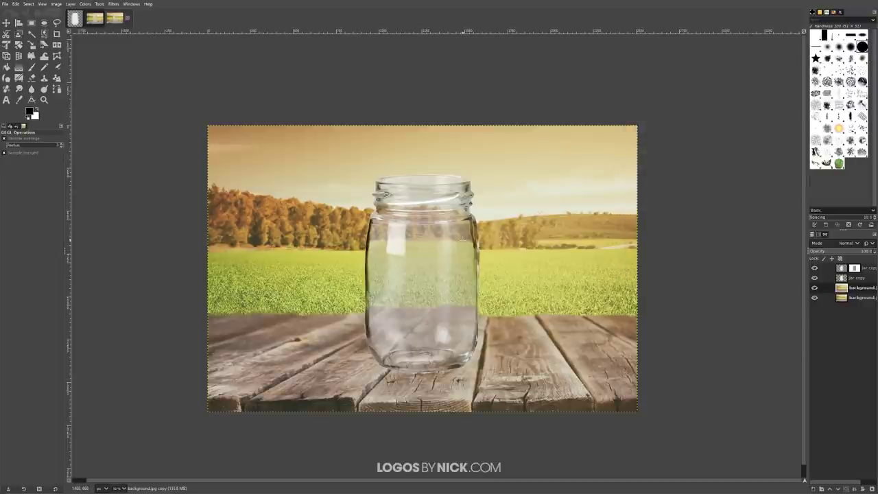
left_click(814, 287)
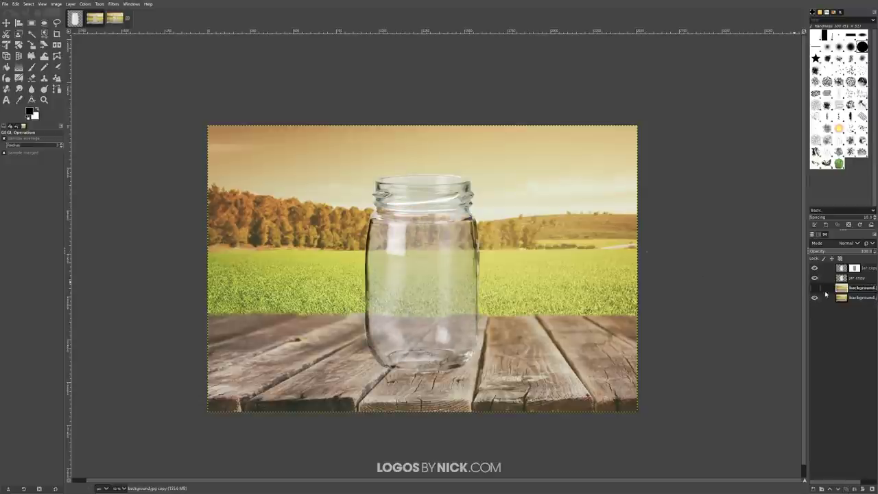
left_click(814, 288)
Create a selection from the jar copy layer's alpha, make the displaced background copy active, and invert the selection
left_click(854, 278)
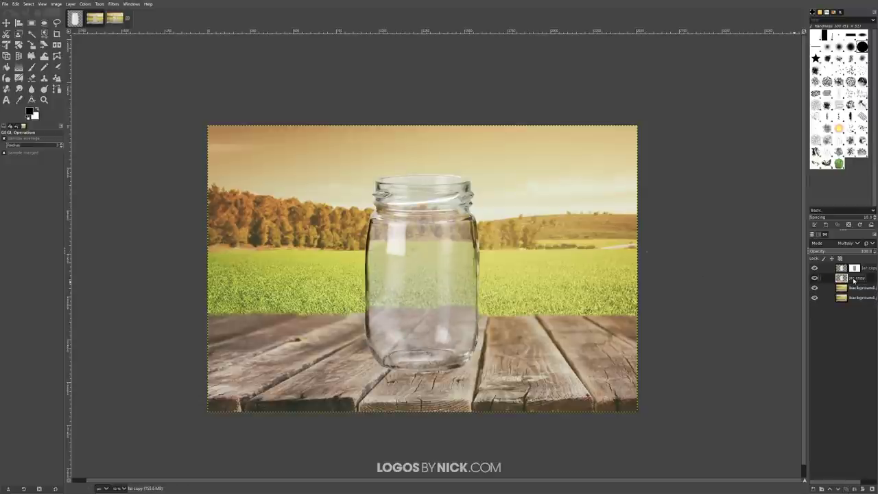
right_click(844, 279)
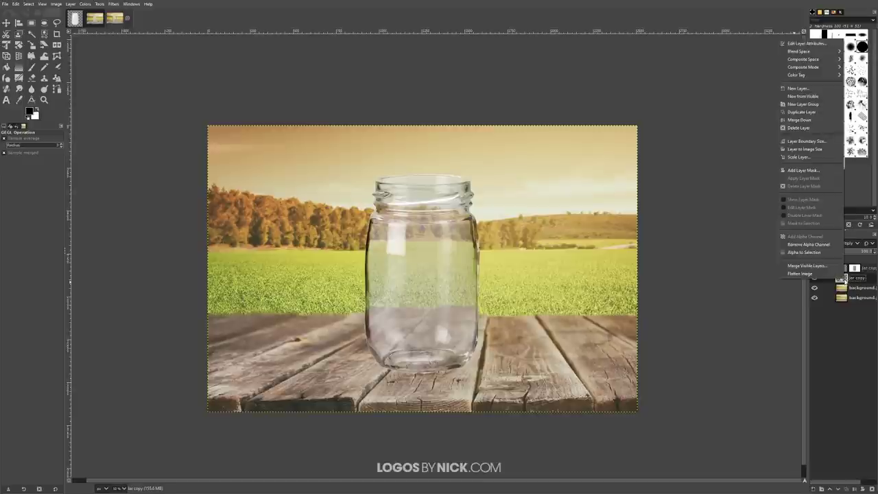
left_click(813, 253)
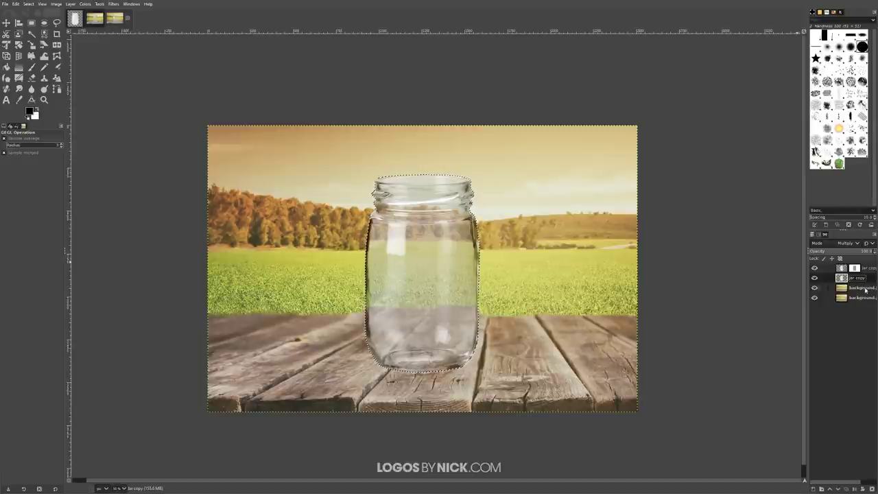
left_click(862, 288)
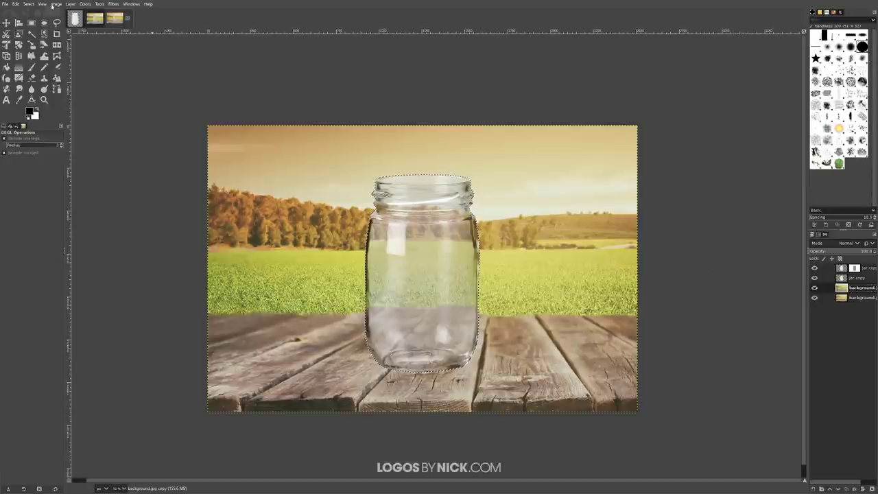
left_click(28, 4)
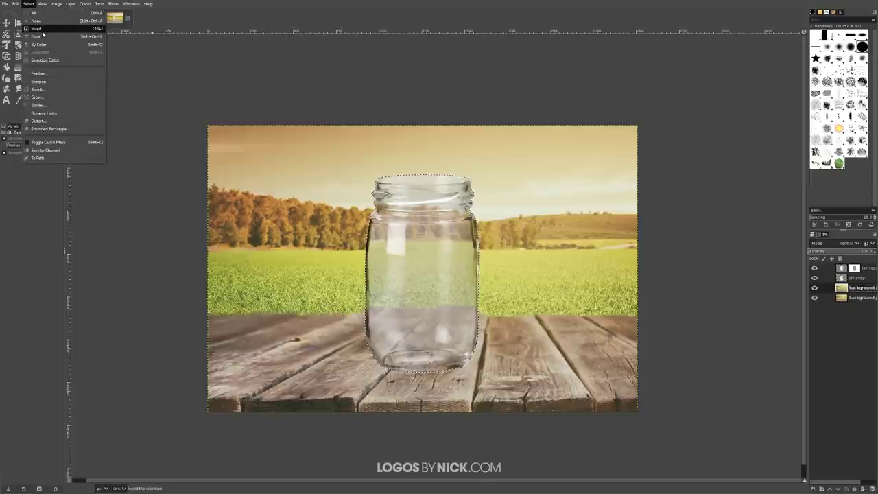
left_click(36, 28)
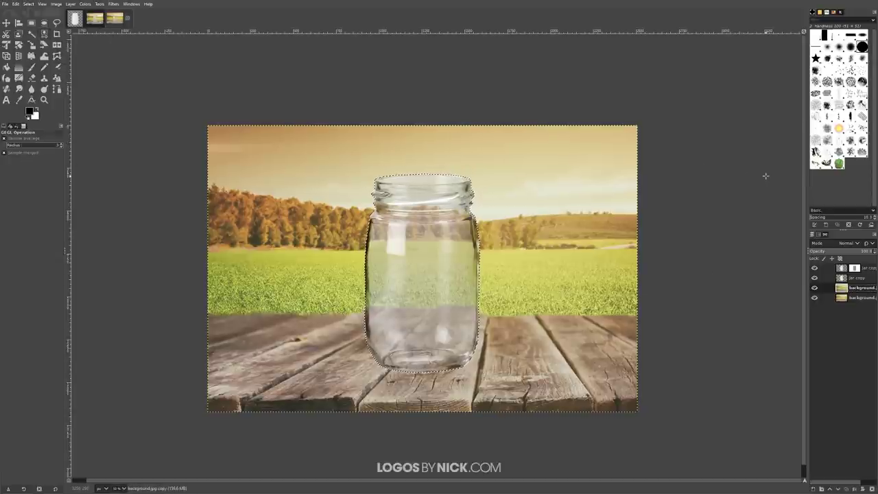
Try to clear the area outside the jar on the displaced background copy, and undo the clear
key("Delete")
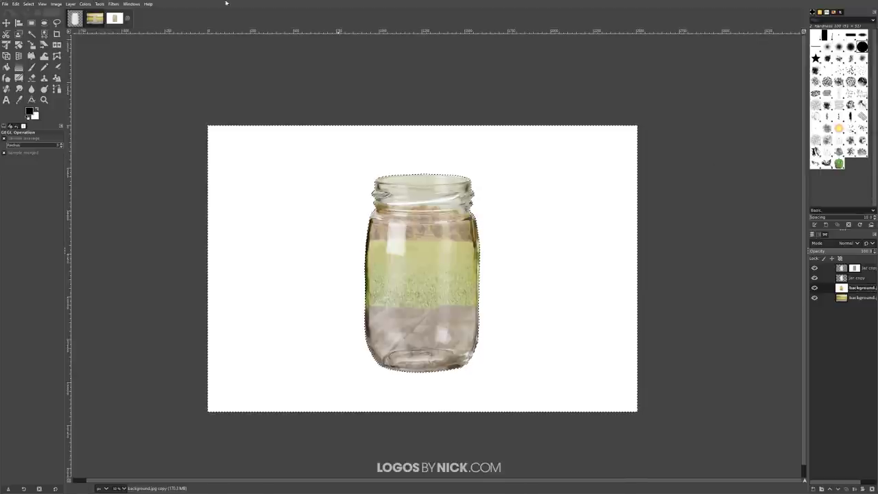
left_click(16, 4)
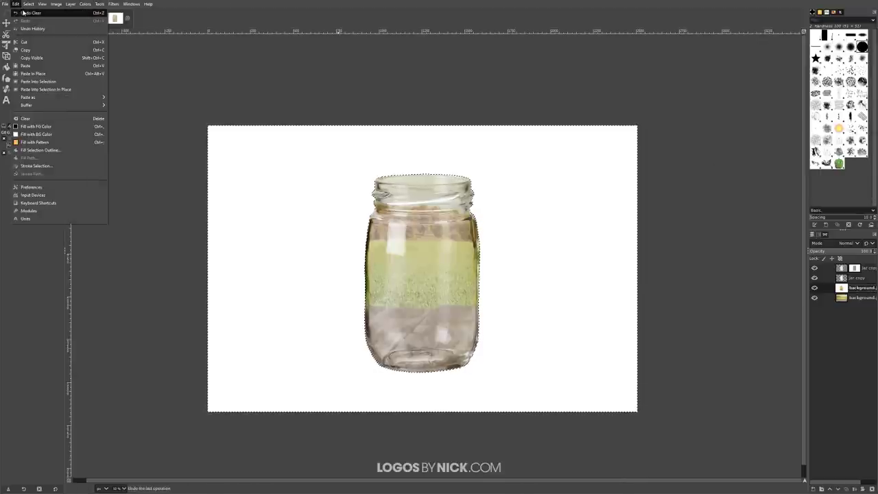
left_click(27, 13)
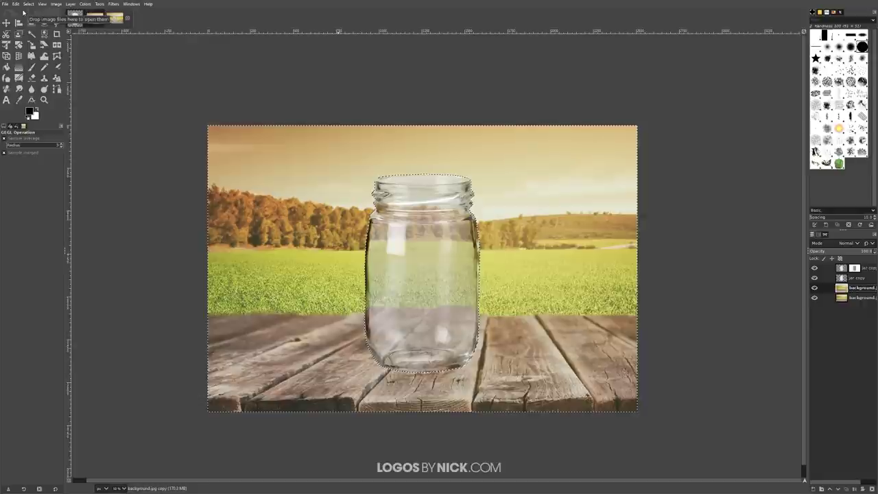
Add an alpha channel to the displaced background copy, clear its area outside the jar, and deselect everything
right_click(852, 293)
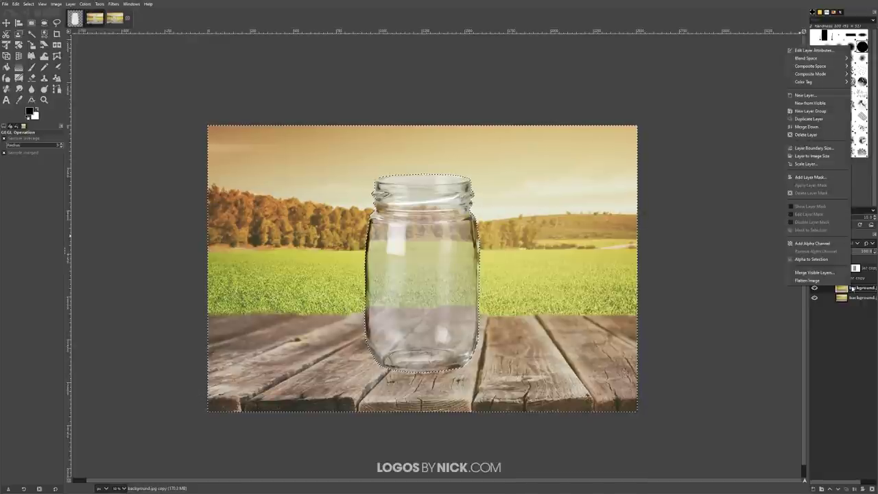
left_click(820, 245)
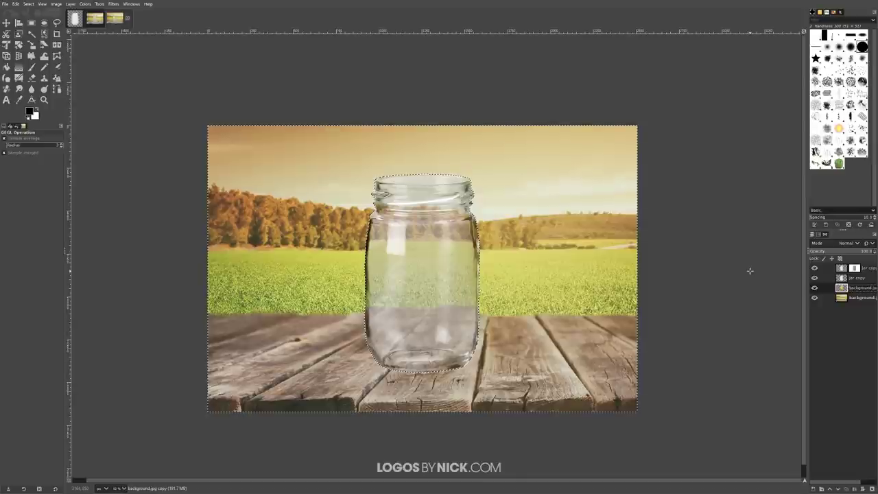
left_click(28, 3)
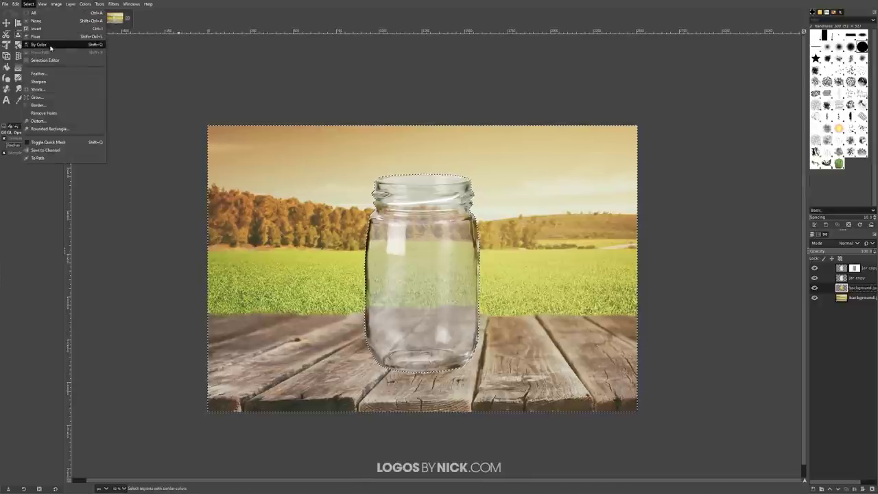
left_click(38, 20)
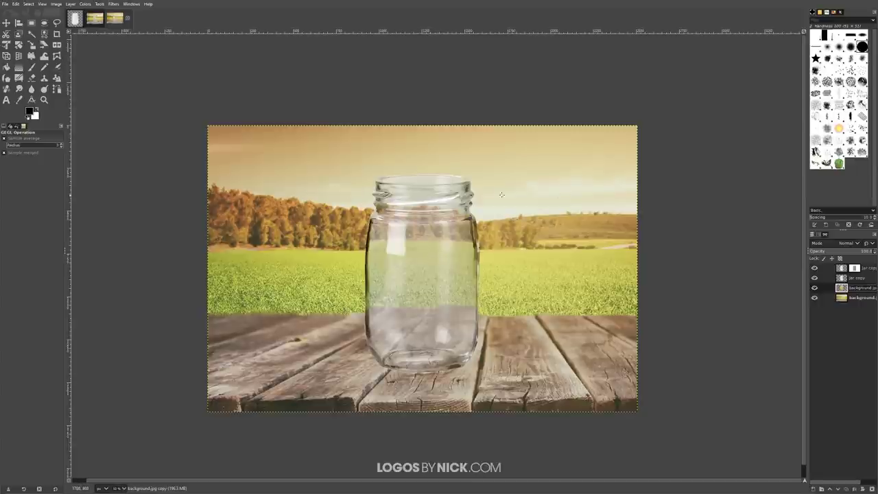
Duplicate the original background layer and apply a Gaussian Blur of about 13.7 in X and Y to the duplicate
left_click(856, 298)
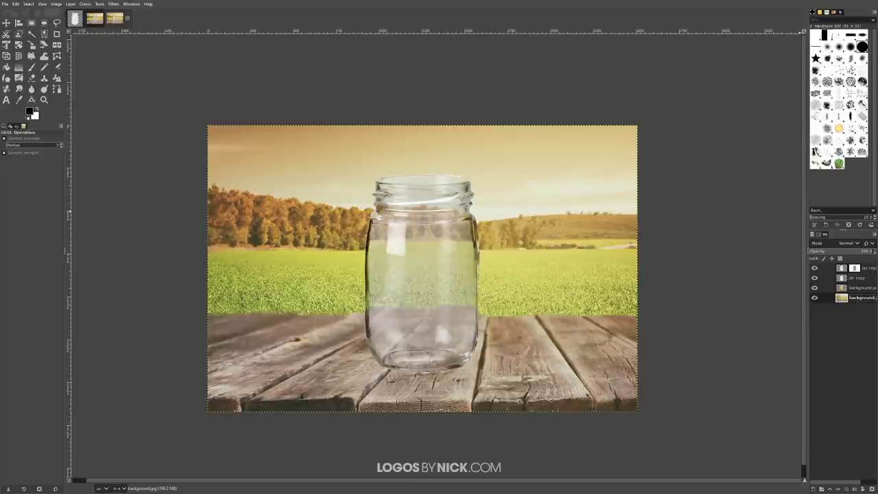
left_click(845, 491)
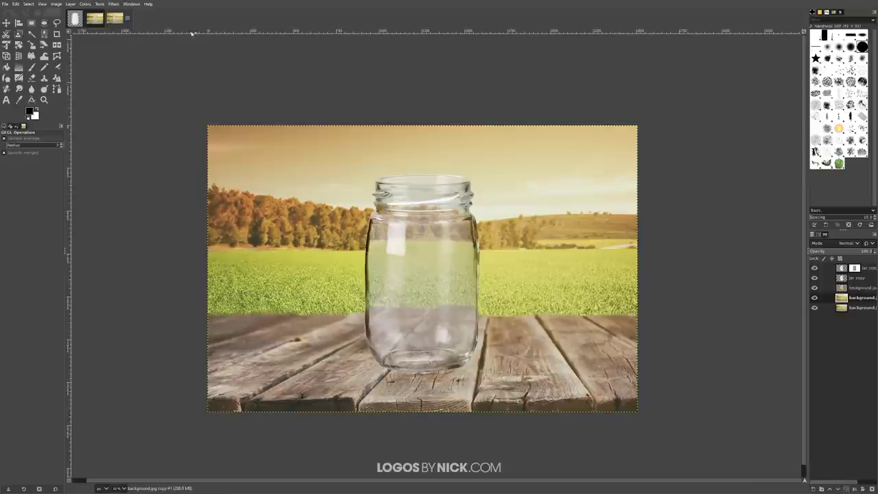
left_click(114, 4)
mouse_move(139, 51)
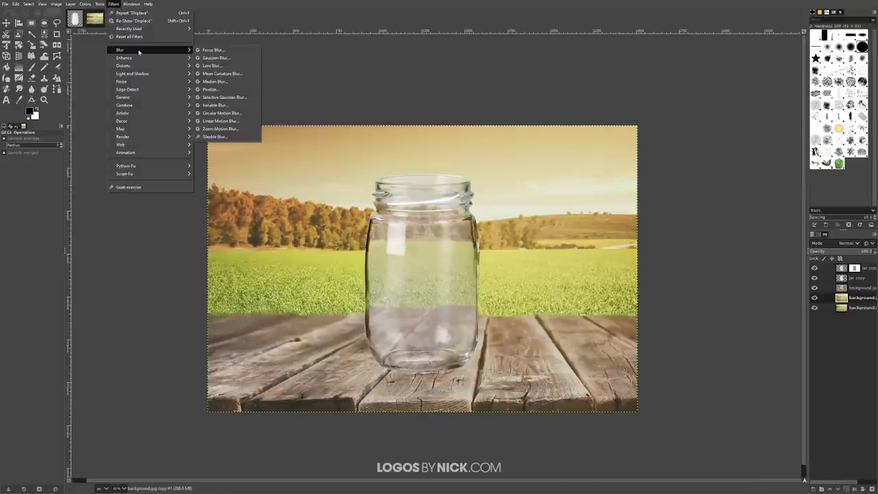
left_click(213, 57)
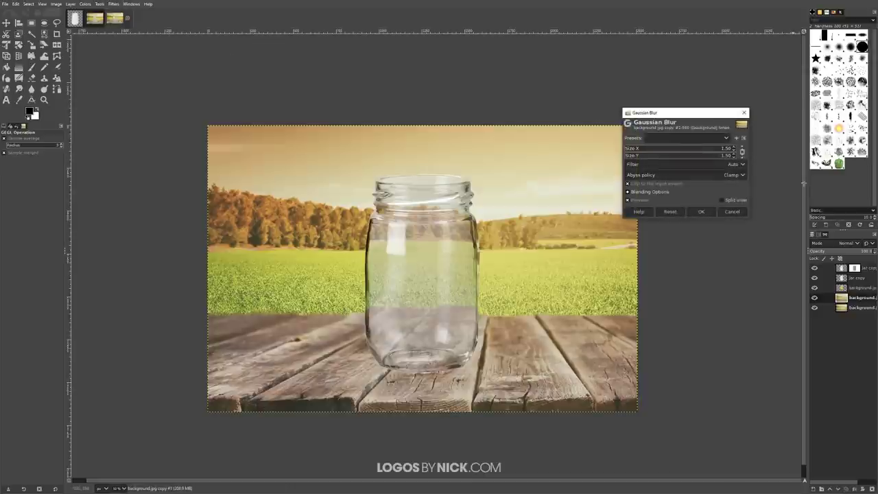
left_click_drag(628, 149, 638, 152)
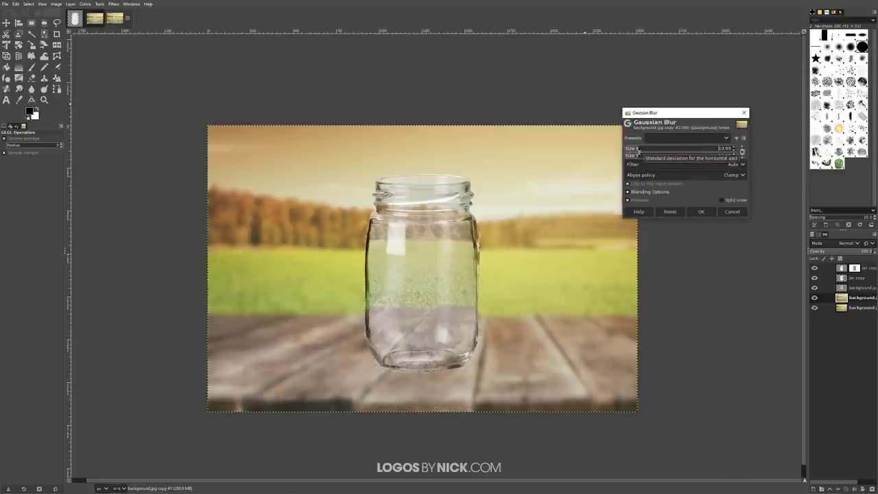
left_click(700, 212)
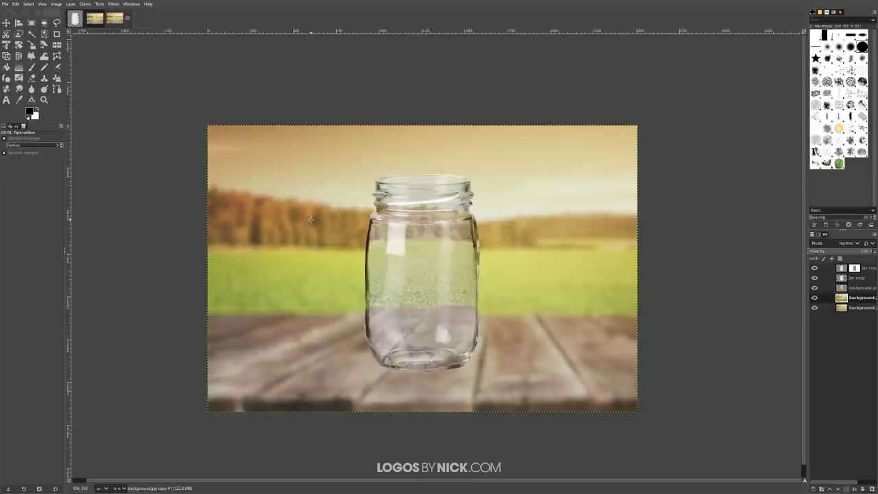
Add a white (full opacity) layer mask to the blurred background copy
right_click(854, 300)
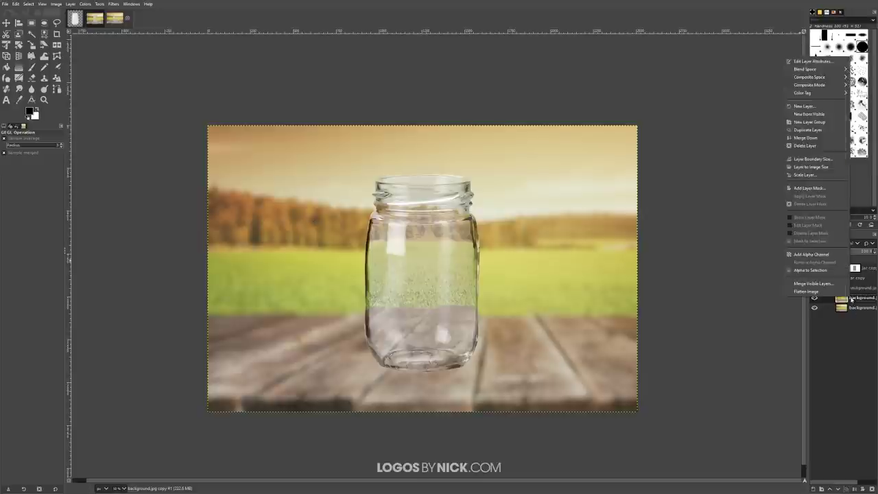
left_click(819, 187)
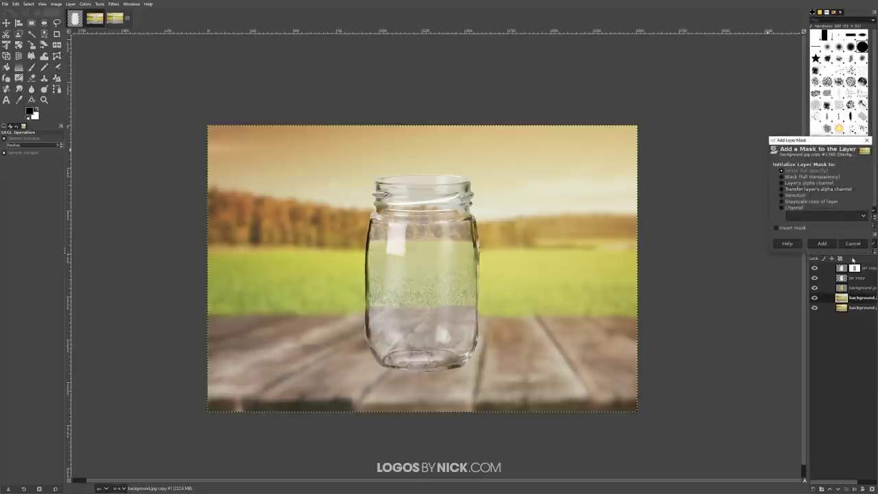
left_click(822, 243)
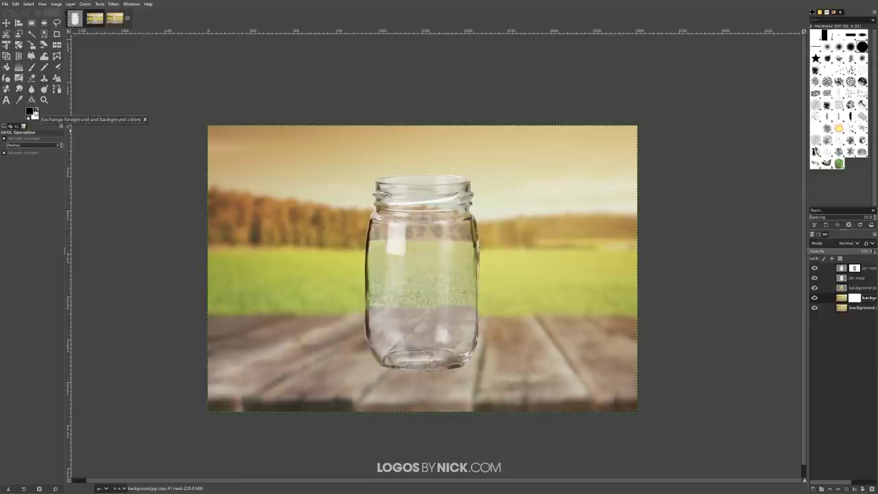
Apply a vertical linear black-to-white Custom gradient to the mask, about 364 px long, from the jar's base up to the table's far edge
left_click(19, 68)
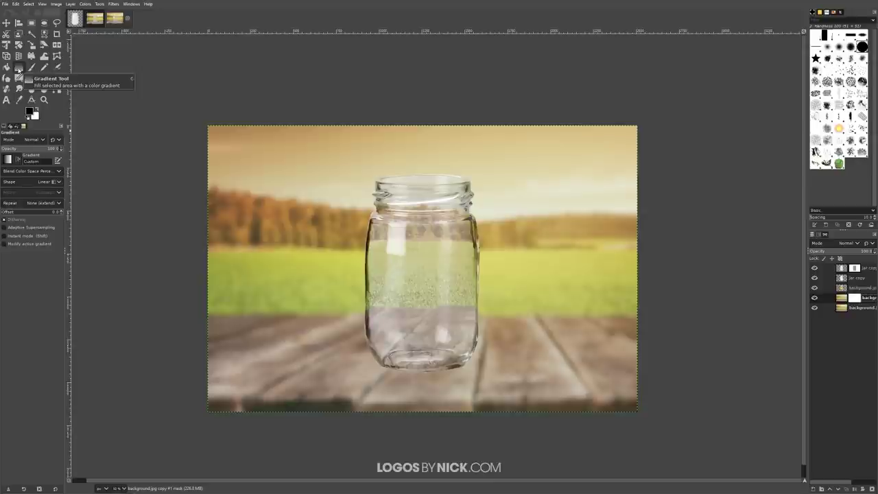
left_click(8, 159)
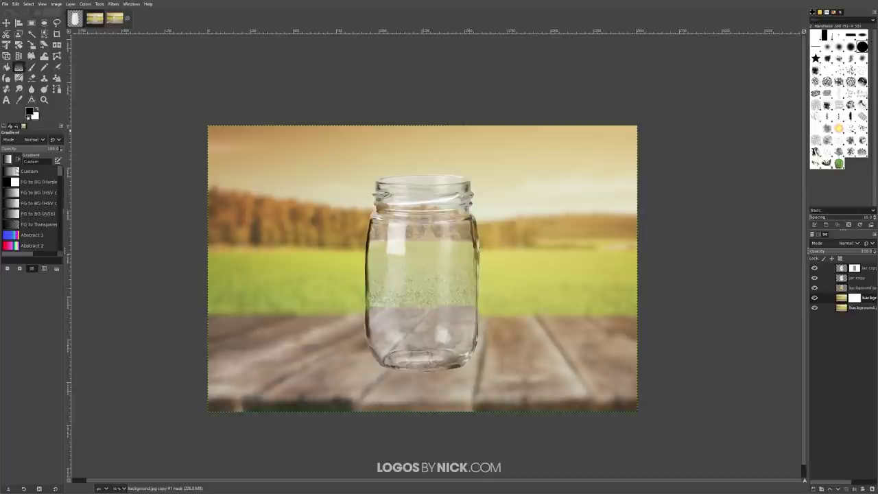
left_click(8, 161)
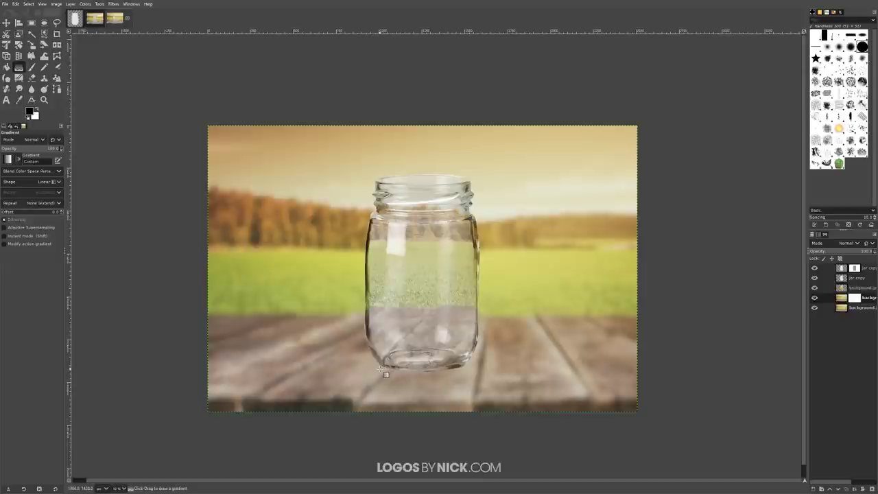
left_click_drag(382, 370, 386, 312)
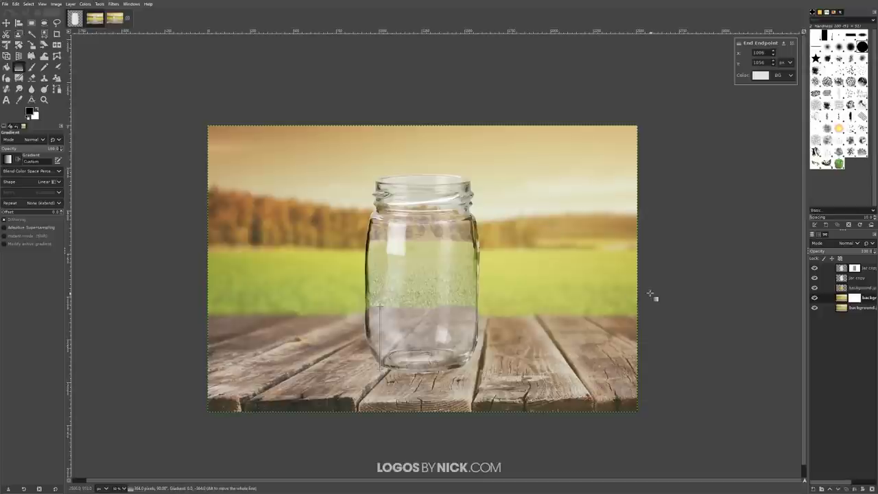
key("Return")
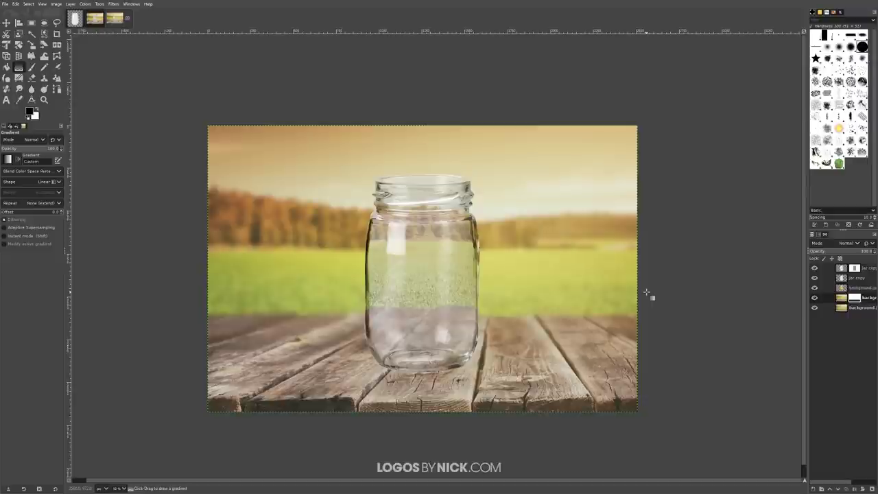
Darken the top jar copy's layer mask with Curves, moving the Value curve's black point to about input 40, output 0, and compare the preview
left_click(854, 268)
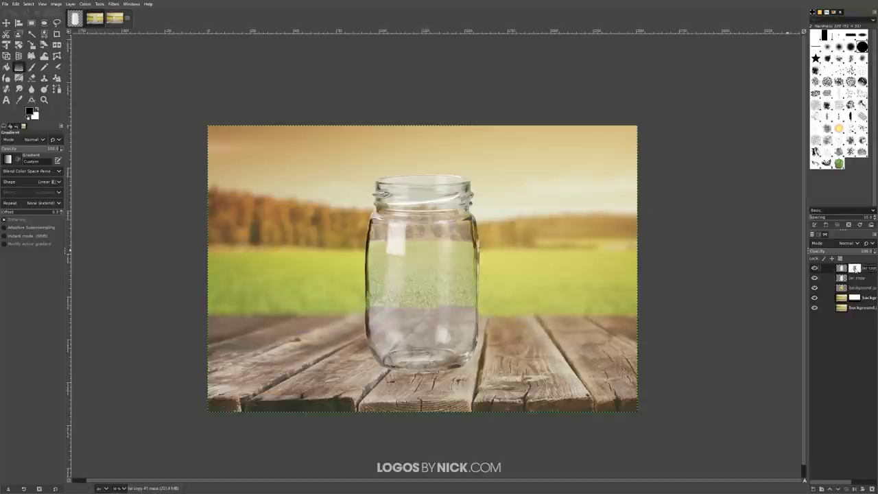
left_click(86, 4)
left_click(99, 84)
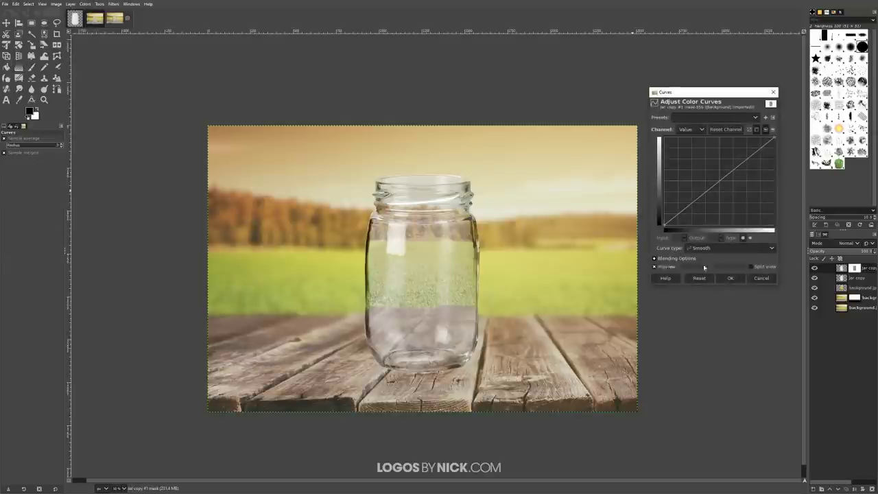
mouse_move(663, 224)
left_mouse_down()
mouse_move(690, 225)
mouse_move(681, 225)
left_mouse_up()
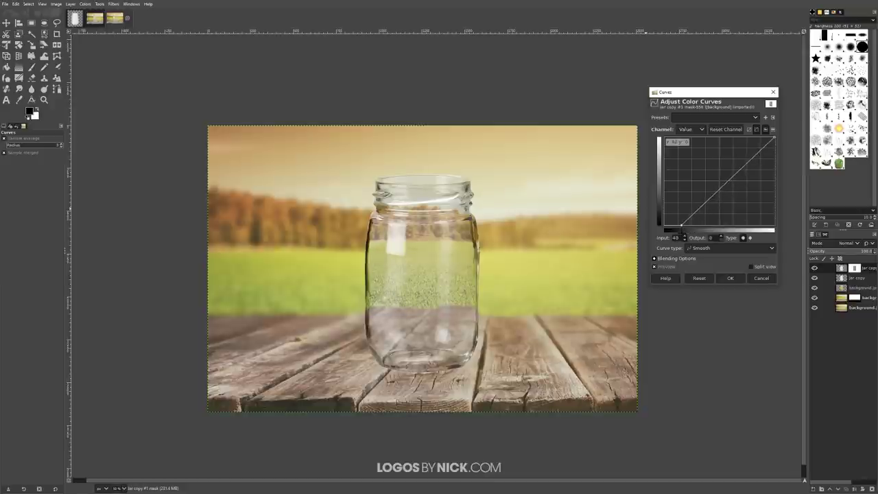
left_click(667, 266)
left_click(666, 267)
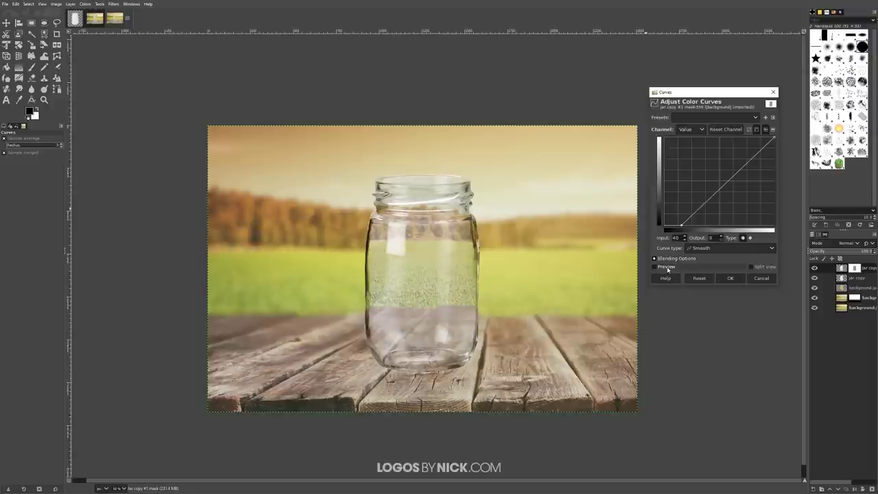
left_click(666, 267)
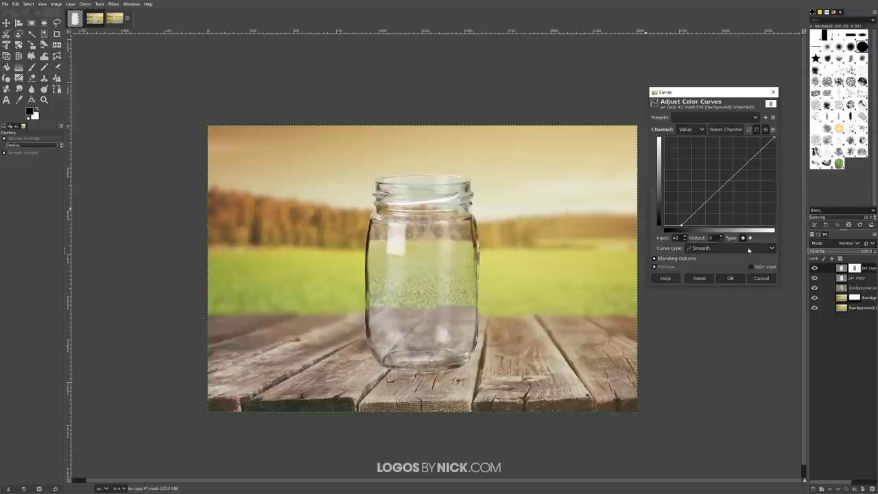
left_click(730, 277)
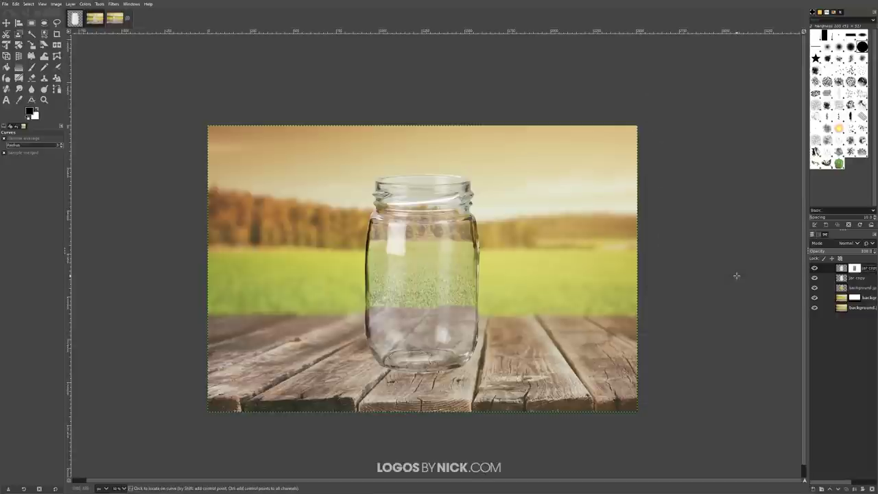